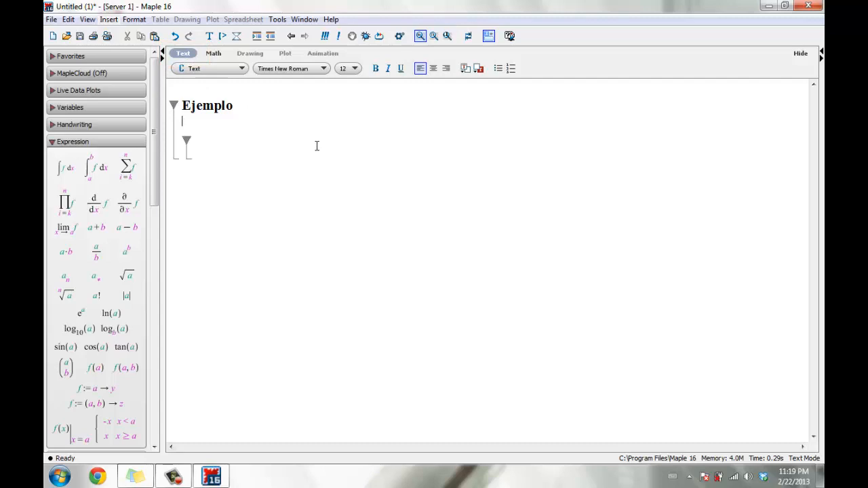
Step: Start the problem statement under Ejemplo with the text "Si" followed by f(x) = 1 over an empty denominator in math notation
type("Si")
left_click(215, 54)
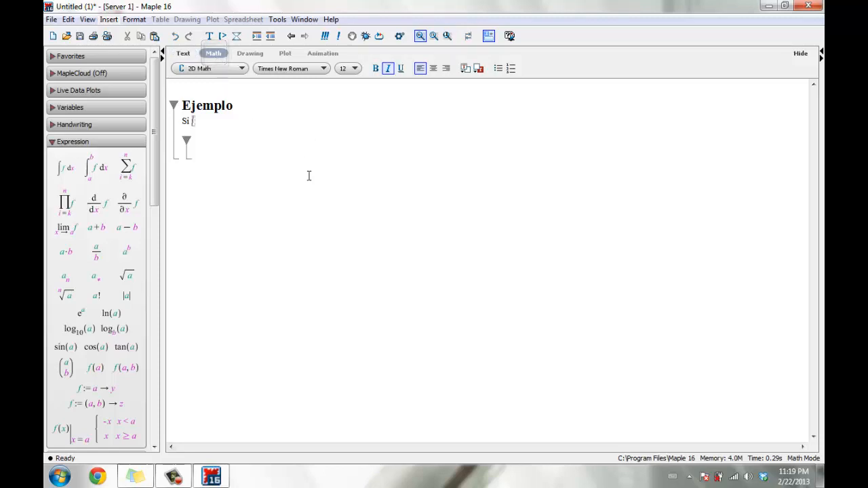
type("f(x")
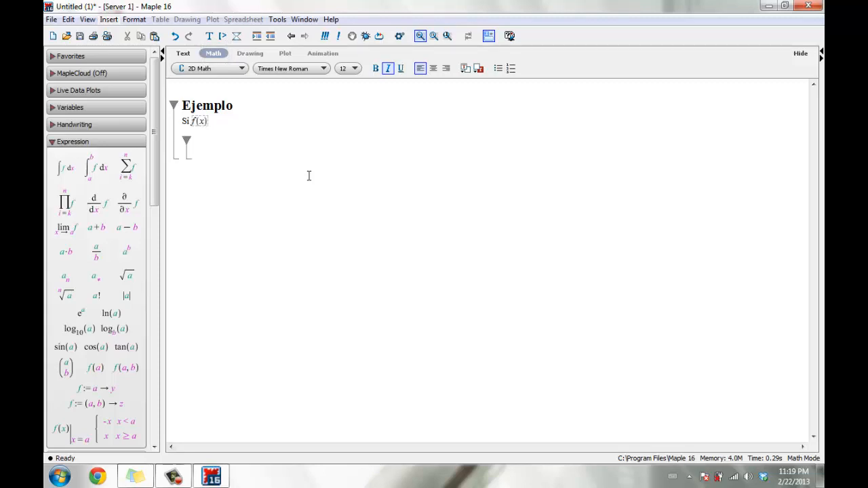
type(") = 1/")
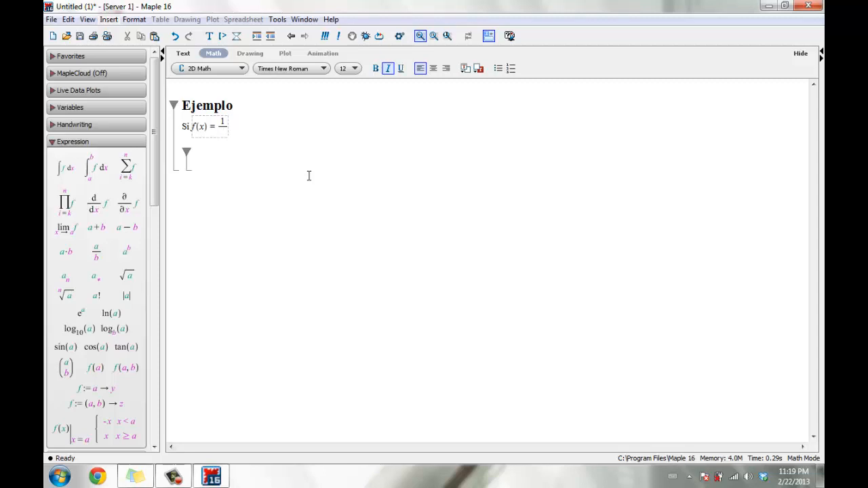
type("x^2")
key("BackSpace")
key("BackSpace")
type("^2")
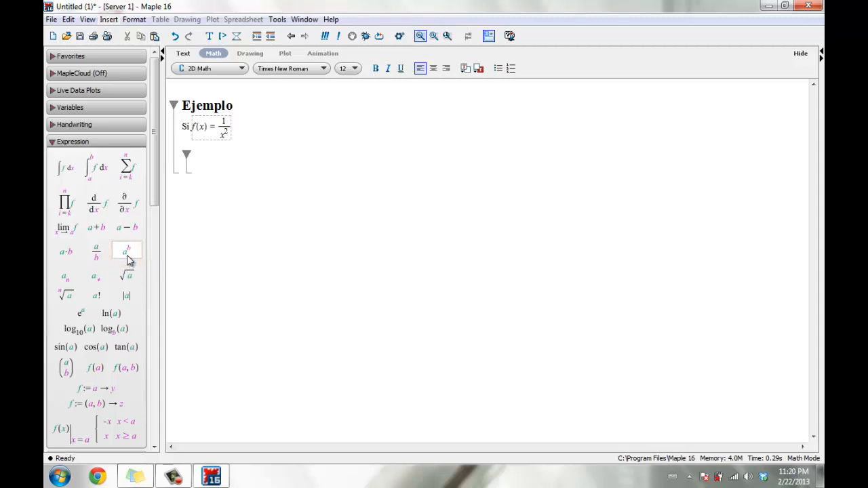
key("BackSpace")
key("BackSpace")
key("BackSpace")
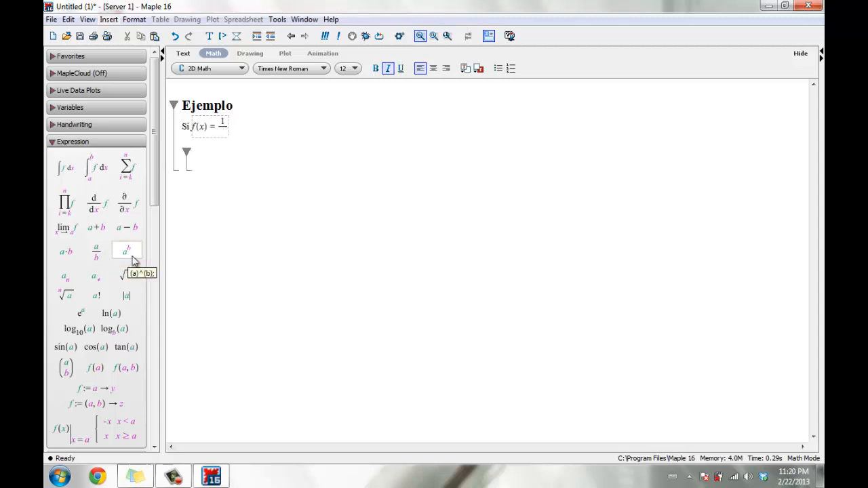
Step: Fill the fraction's denominator with x^2 + 1, using the a^b power template for the squared term
left_click(132, 256)
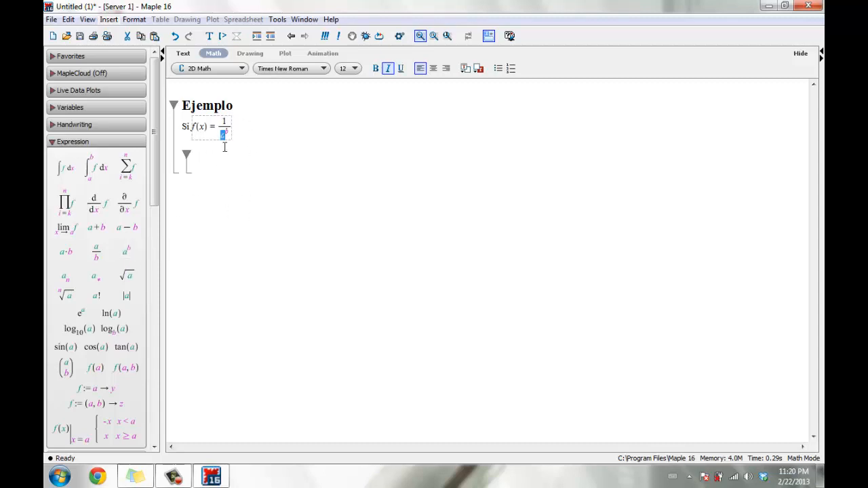
type("x")
key("Tab")
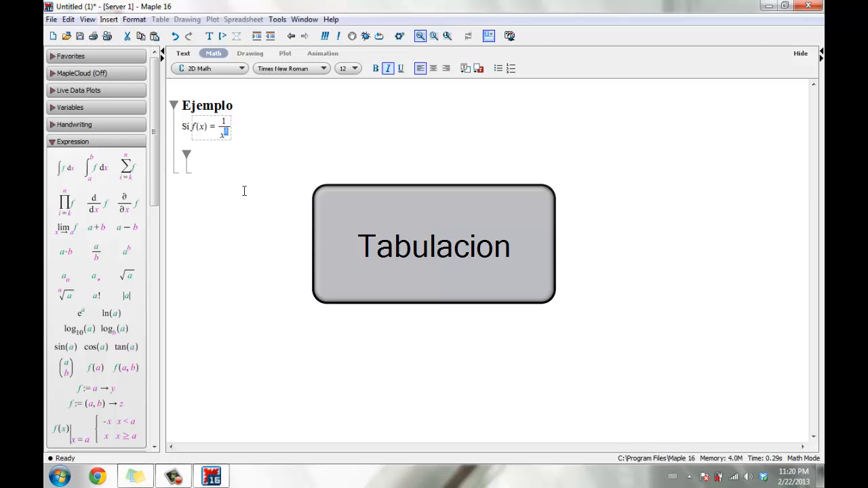
type("2")
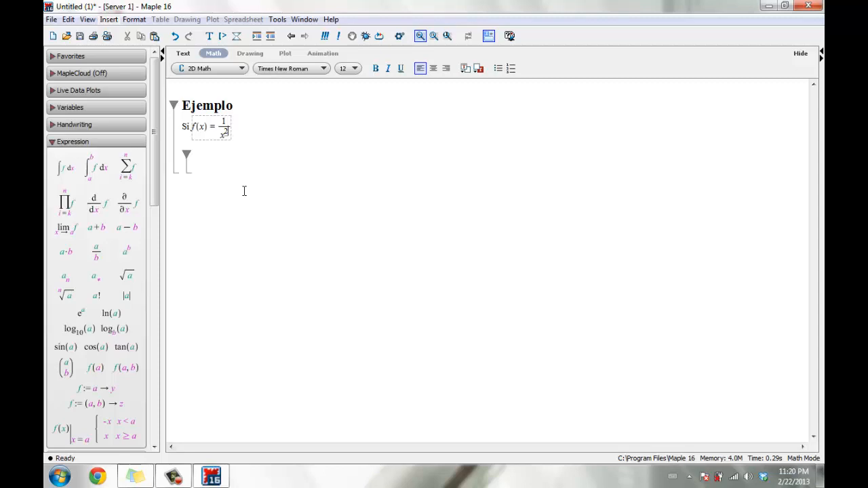
key("Right")
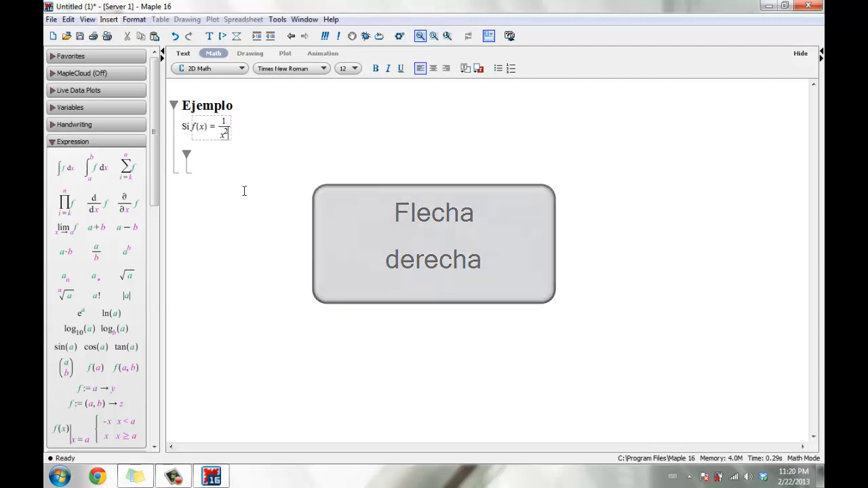
type("+1")
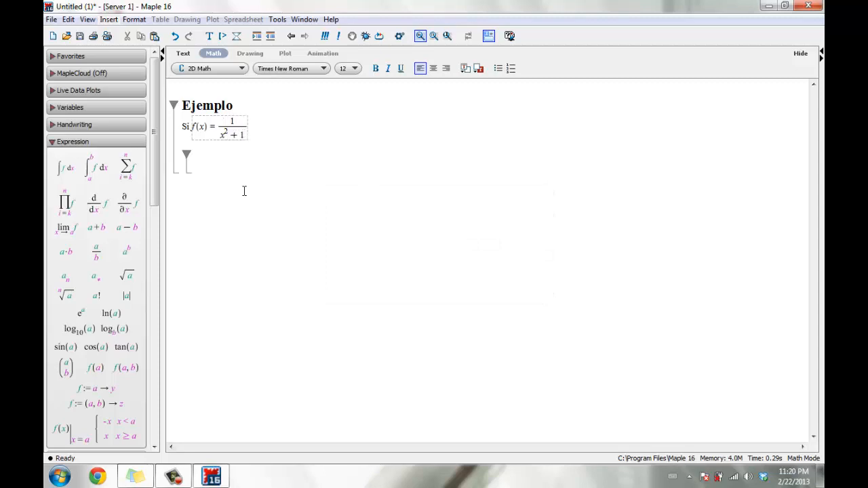
Step: Append the interval ", 0 ≤ x ≤ 1," after the fraction, using the ≤ symbol
key("Right")
type(",")
type("0")
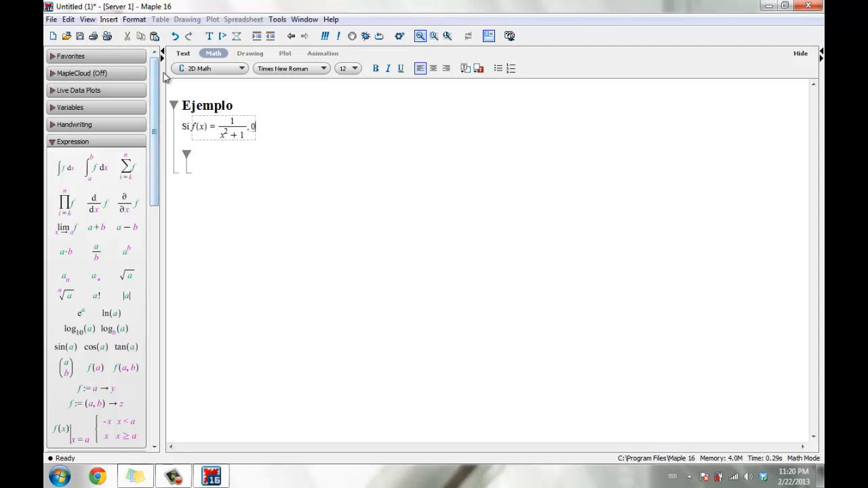
left_click_drag(155, 132, 155, 253)
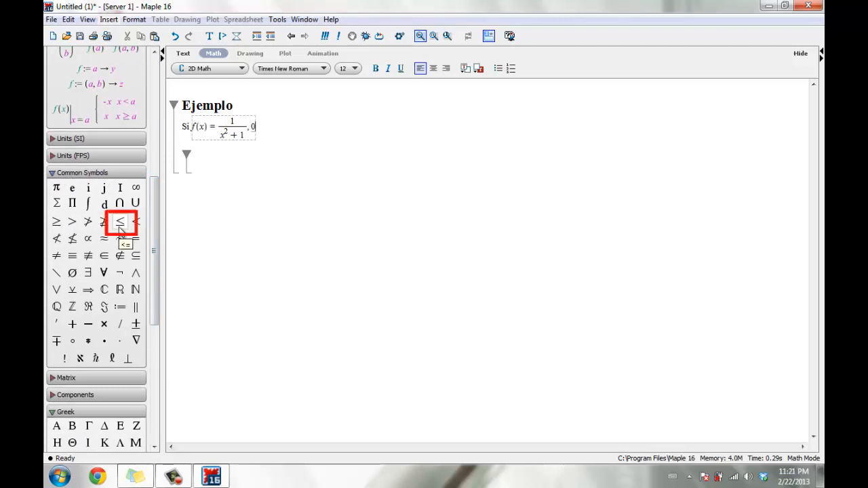
left_click(119, 228)
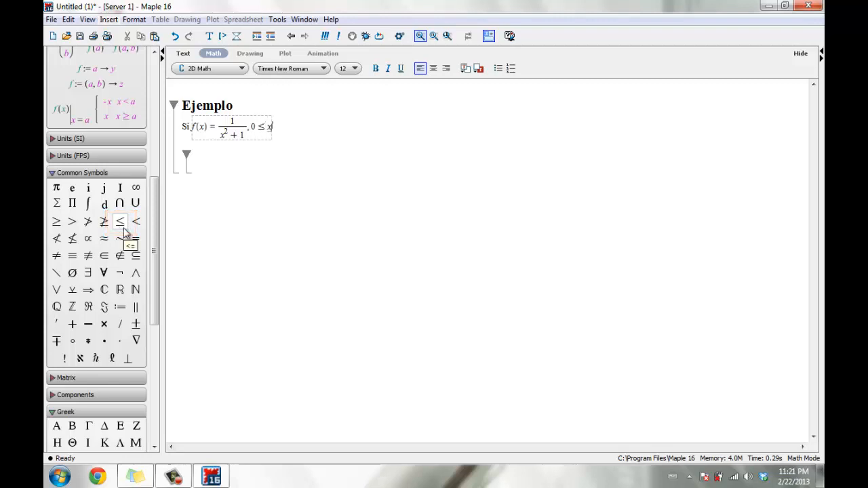
type("x")
left_click(124, 230)
type("1,")
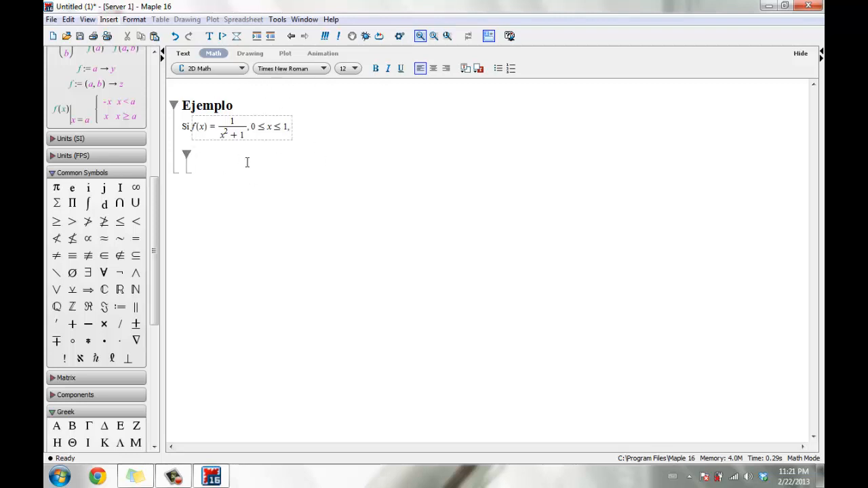
Step: Continue the statement in plain text with "encuentre las sumas izquierda y derecha para"
left_click(184, 56)
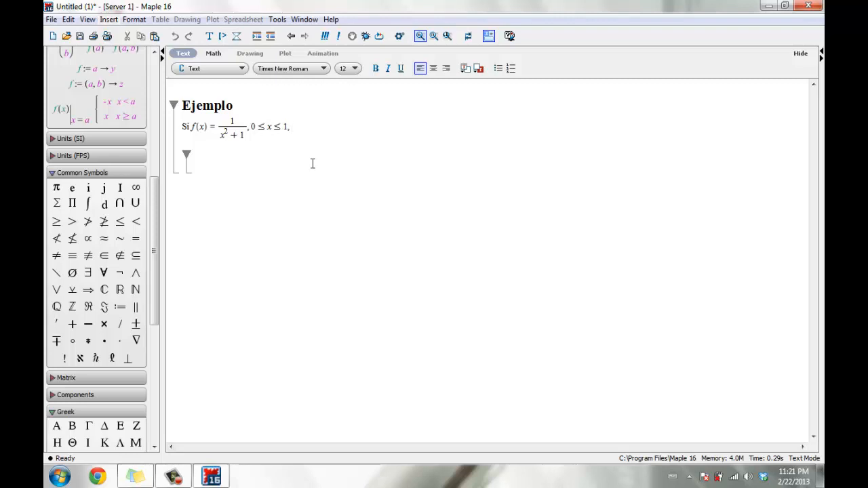
type("encuentre las sumas ")
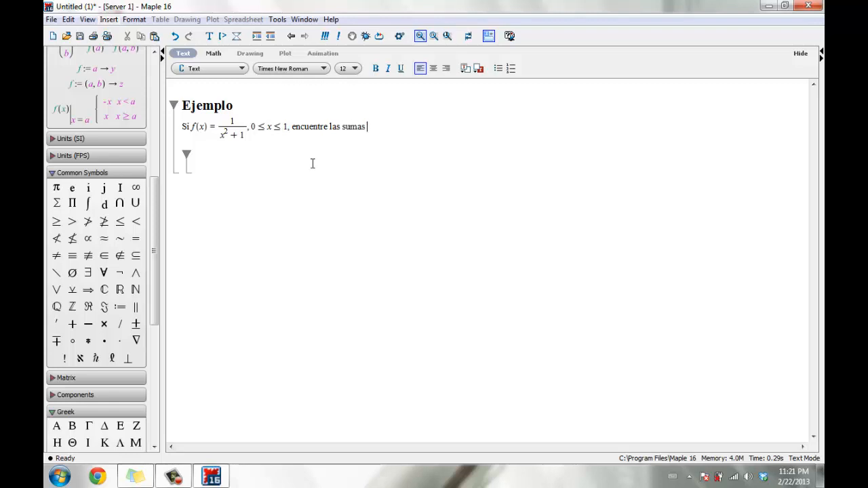
type("izquierda y derecha para")
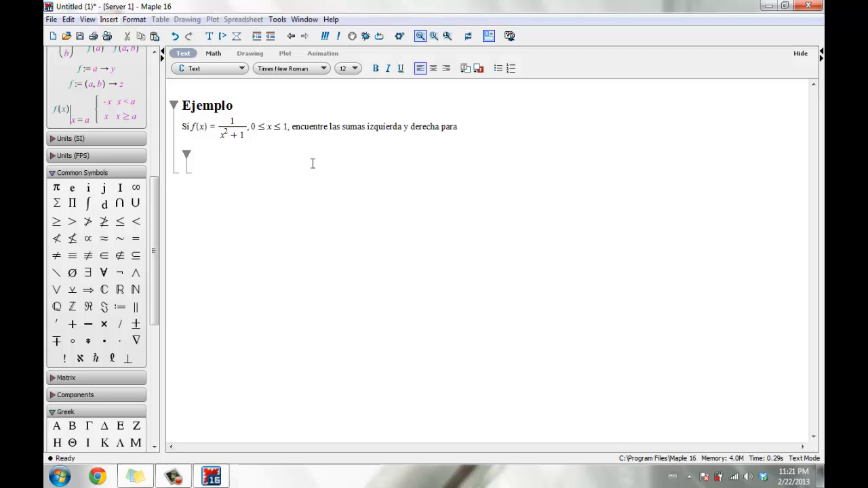
Step: Add "n = 10, 30 y 50" in math notation at the end of the statement
key("F5")
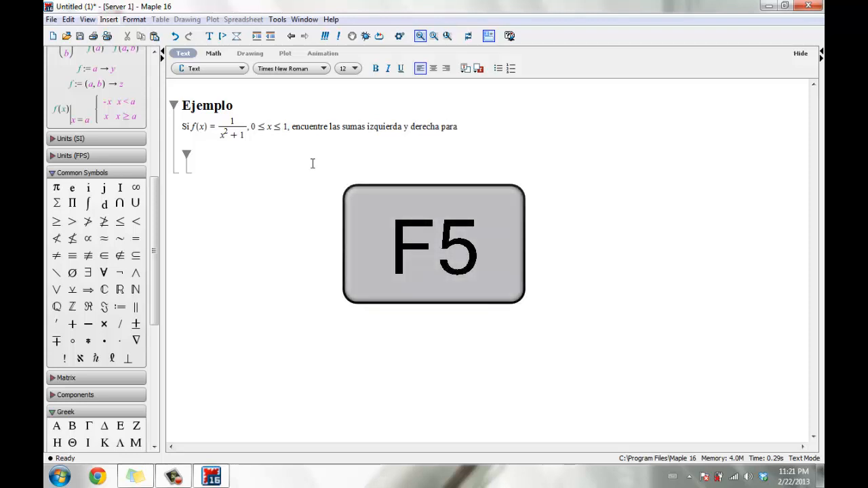
type("n ")
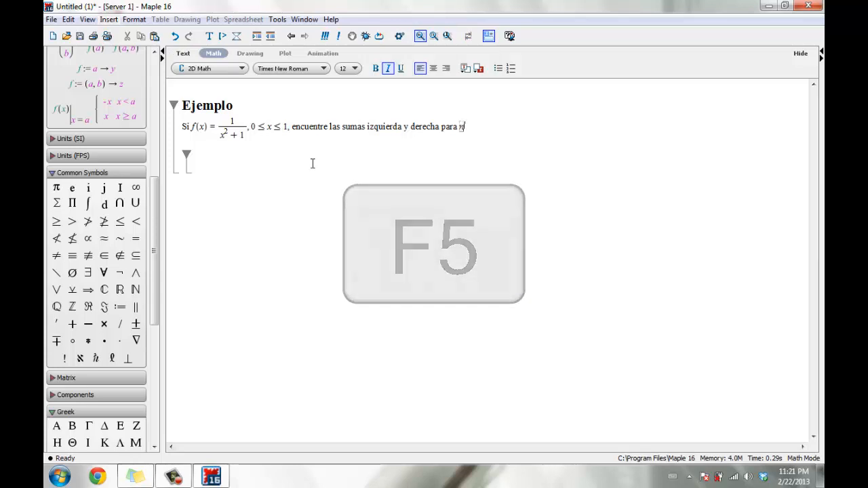
type("= 10")
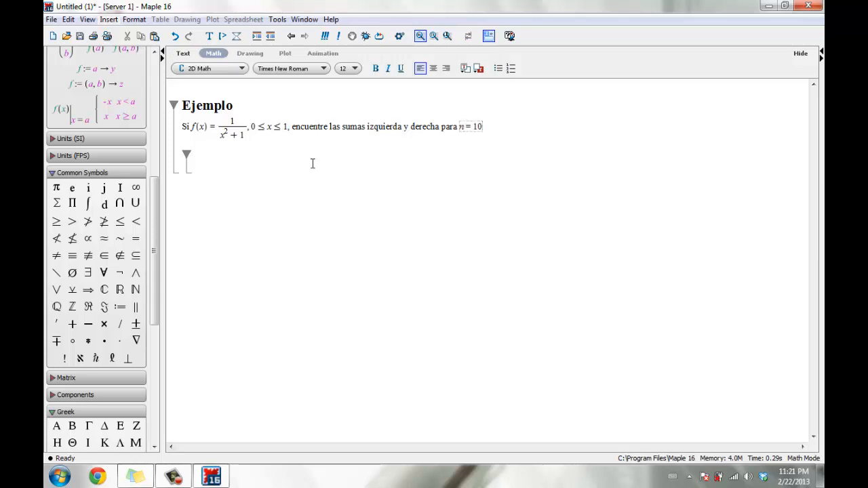
type(", 30")
type("y 50")
Step: Finish the problem statement with the plain text "rectangulos."
key("F5")
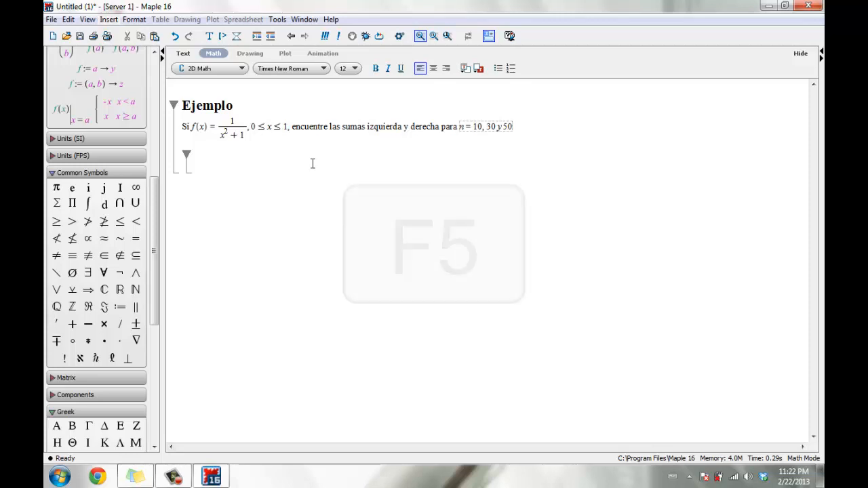
type("rec")
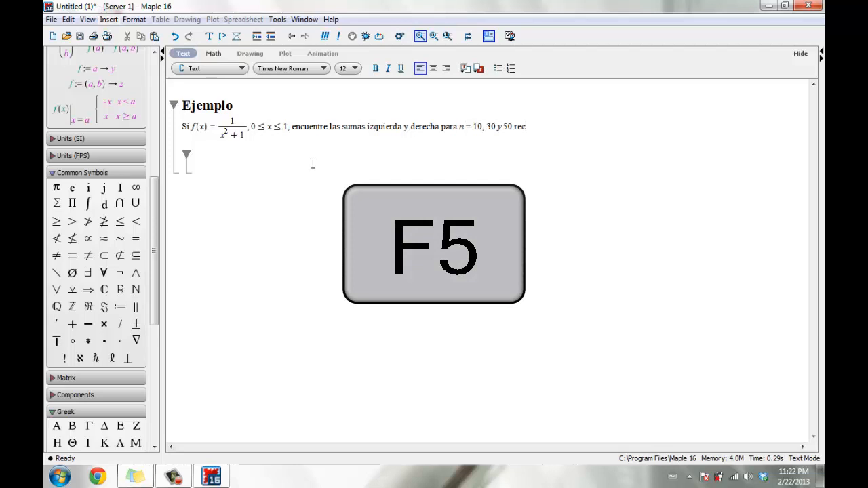
type("tangulos")
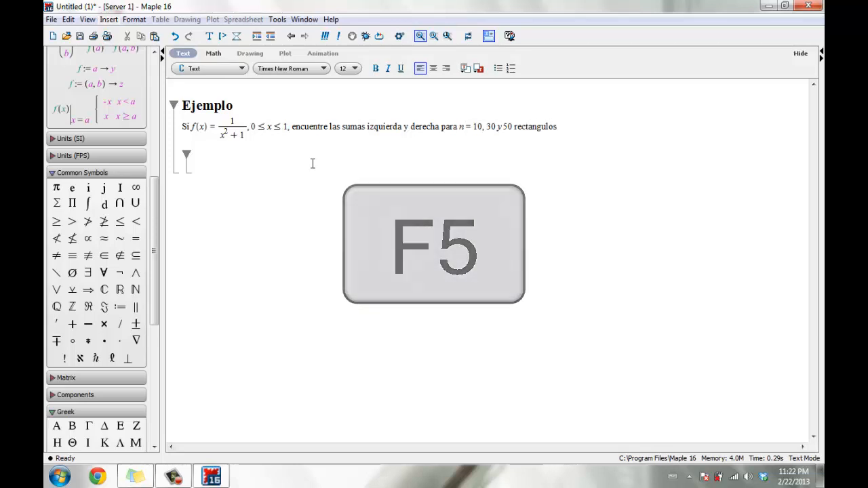
type(".")
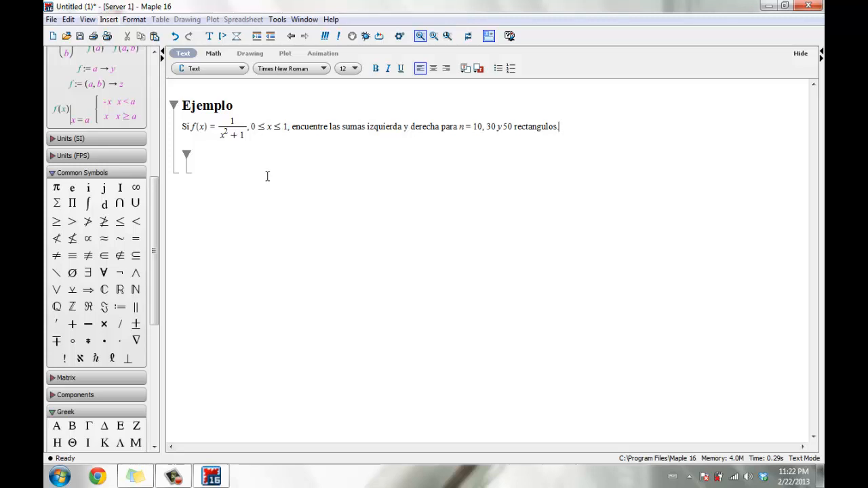
Step: Title the nested subsection "Solución" and write the text line "Primero hay que evaluar el ancho del intervalo" in its body
left_click(221, 160)
type("Solución")
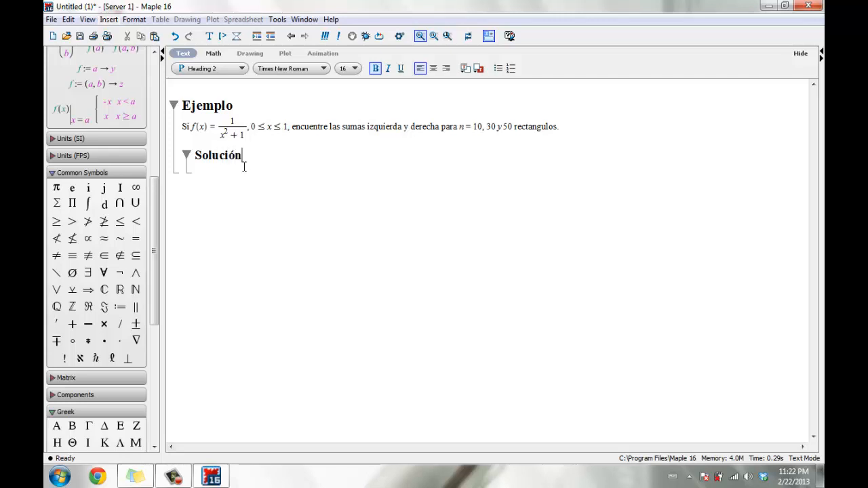
left_click(230, 170)
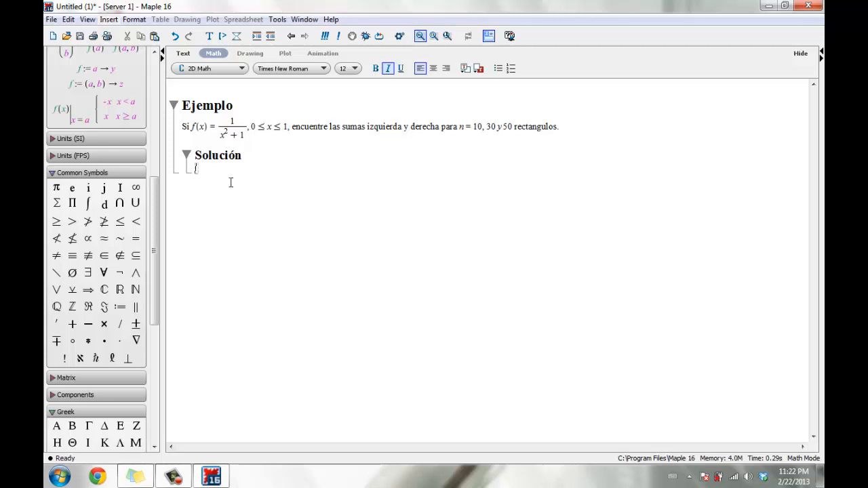
key("F5")
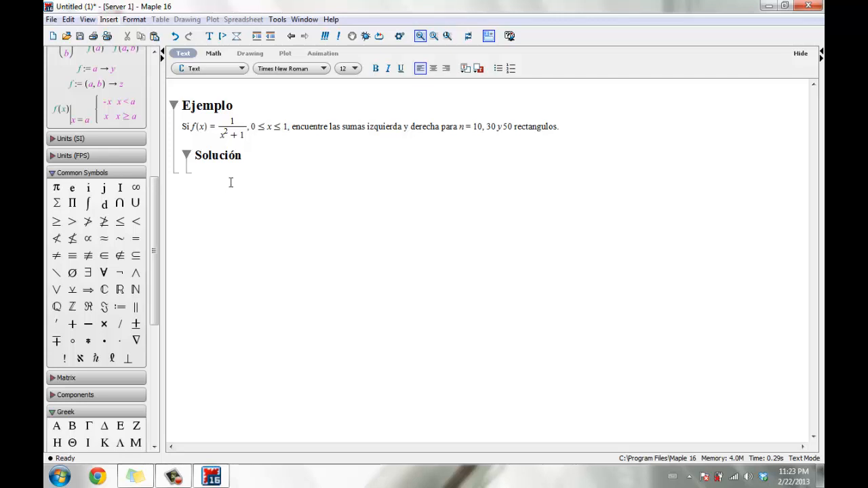
type("Primero hay que evaluar e")
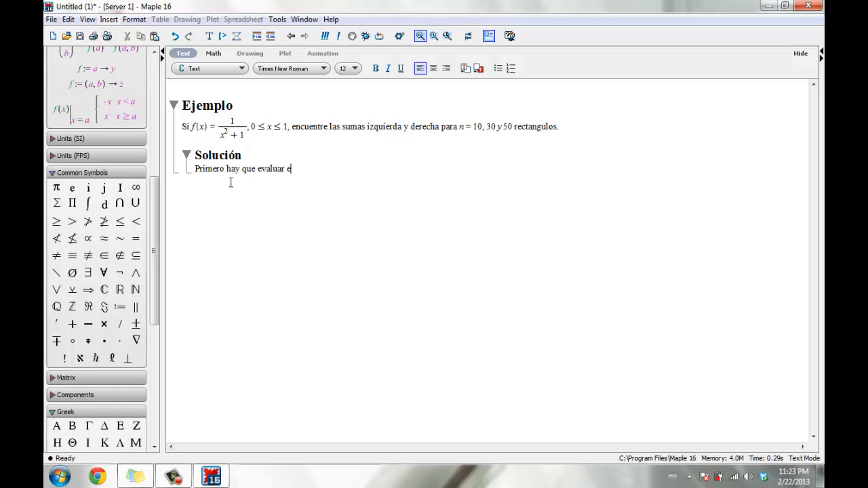
type("l ancho del intervalo")
key("Return")
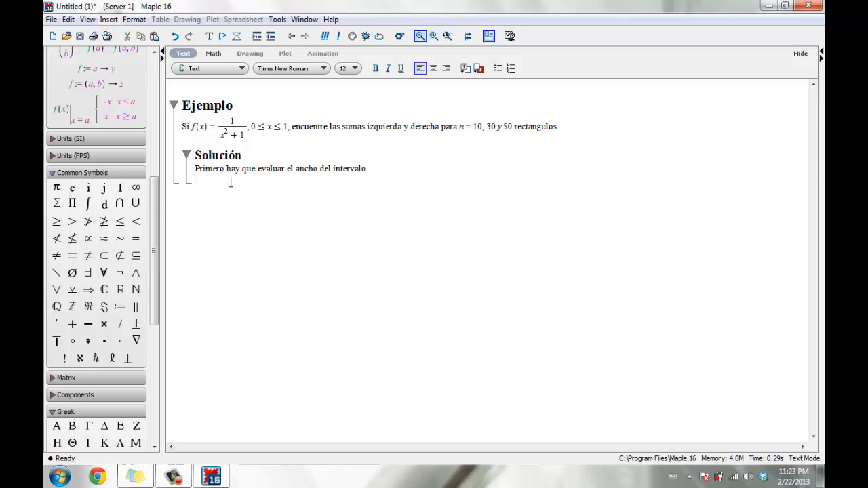
Step: Assign n := 10 in math notation on the new line, ending with a colon to suppress output, and execute it
key("F5")
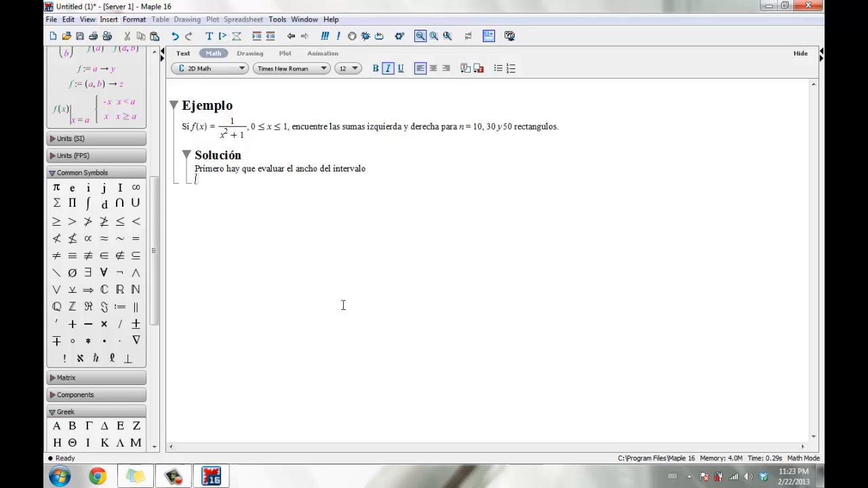
type("n")
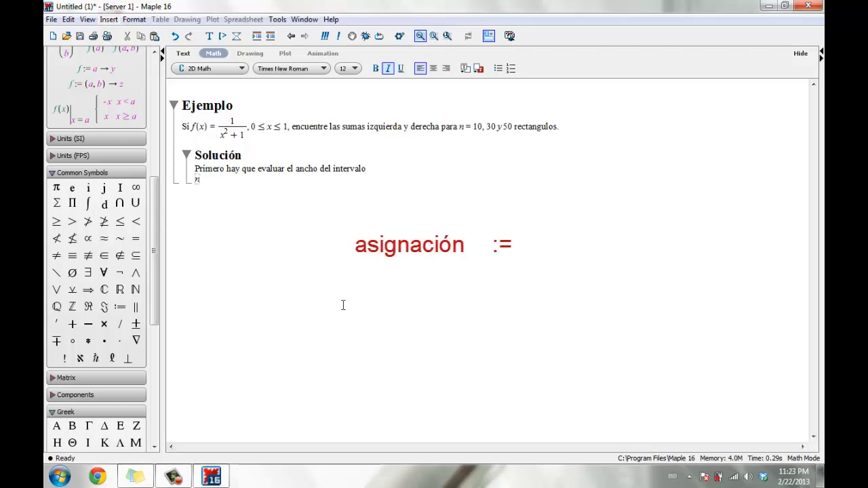
type(":=")
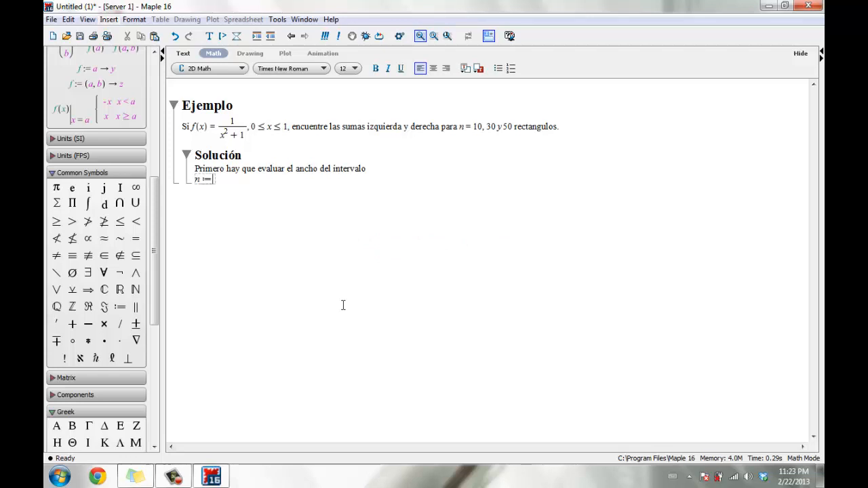
type("10")
type(":")
key("Return")
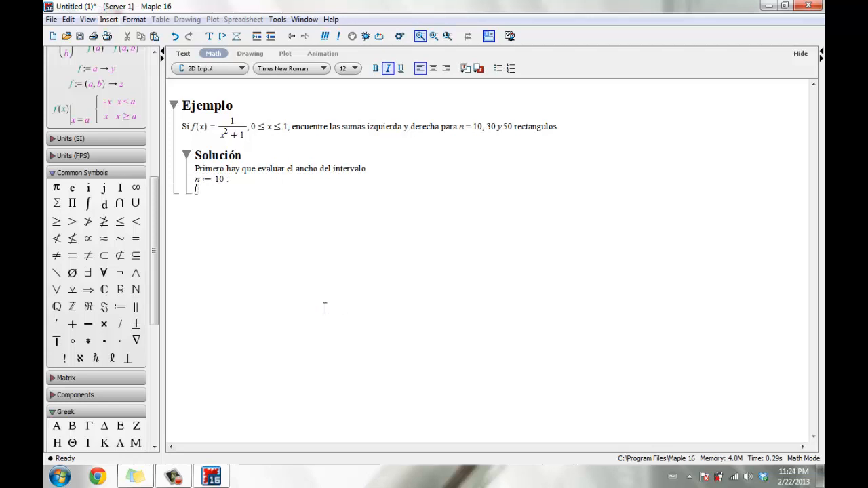
Step: Execute the n assignment without its closing colon, and restore the colon and execute it again
left_click(236, 178)
key("BackSpace")
key("Return")
left_click(233, 180)
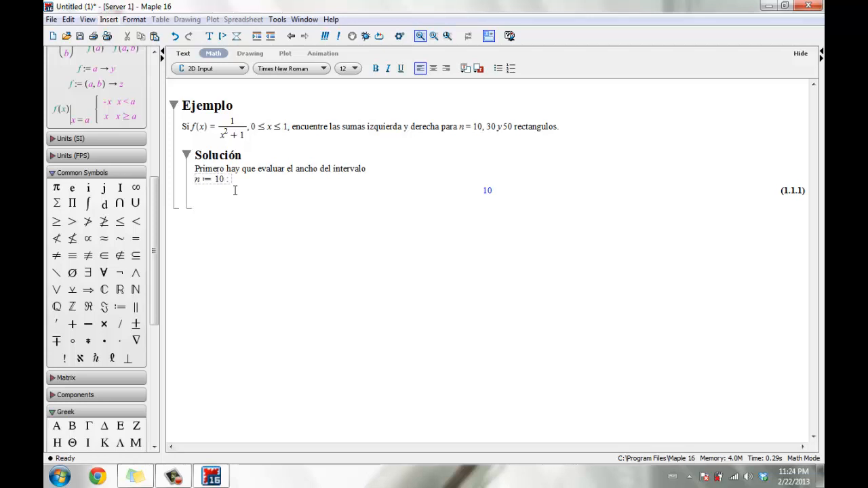
type(":")
key("Return")
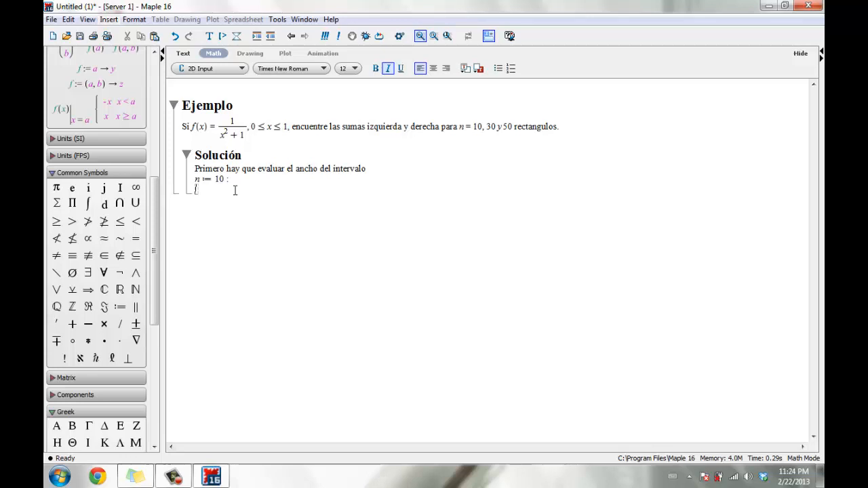
Step: Assign a := 0 and b := 1 on separate math lines, each ending with a colon to suppress output, and execute both
type("a ≔ 0")
type(":=")
type("0")
type(":")
key("Return")
type("b")
type(":=")
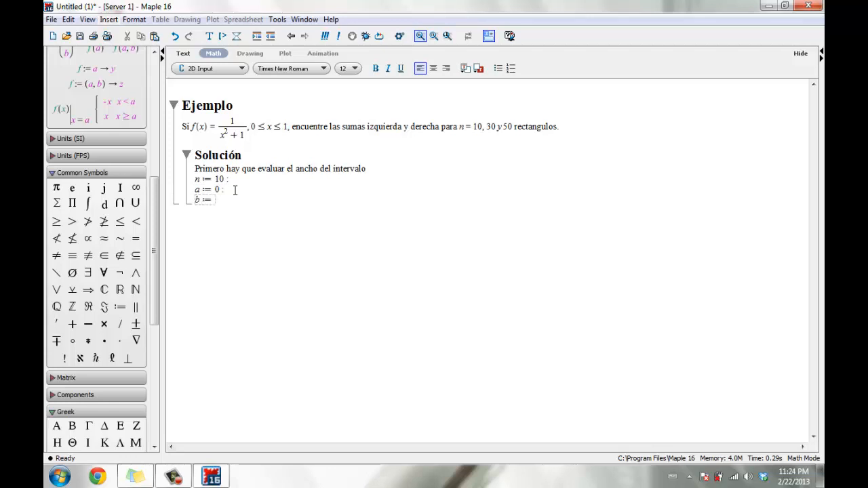
type("1:")
key("Return")
Step: Define the interval width as Δx := (b − a)/n, with the whole difference in the numerator, and execute it with its output shown
scroll(153, 255, "down", 1)
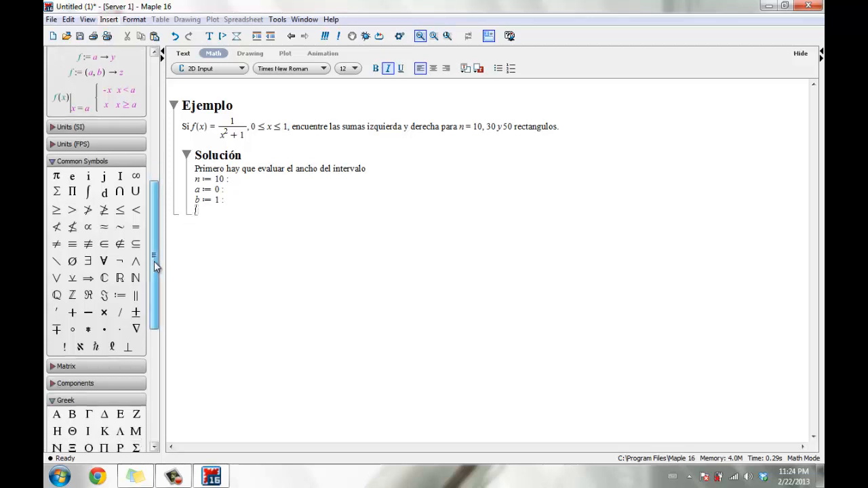
scroll(154, 262, "down", 5)
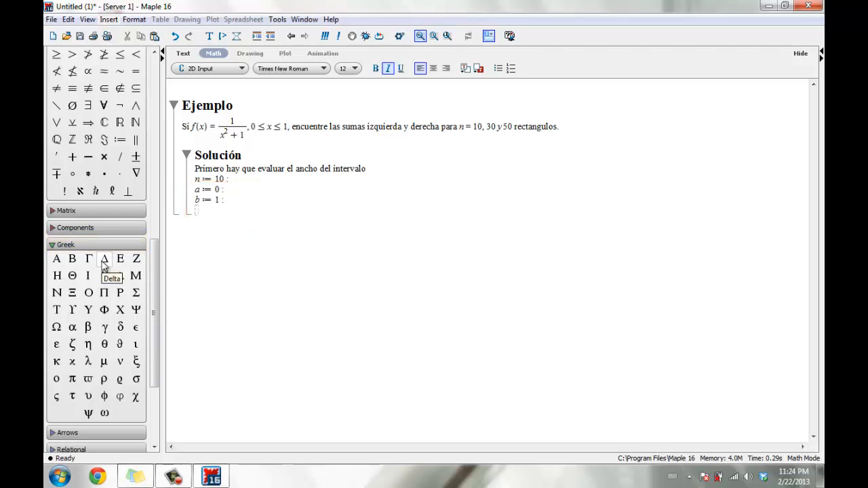
left_click(102, 263)
type("x")
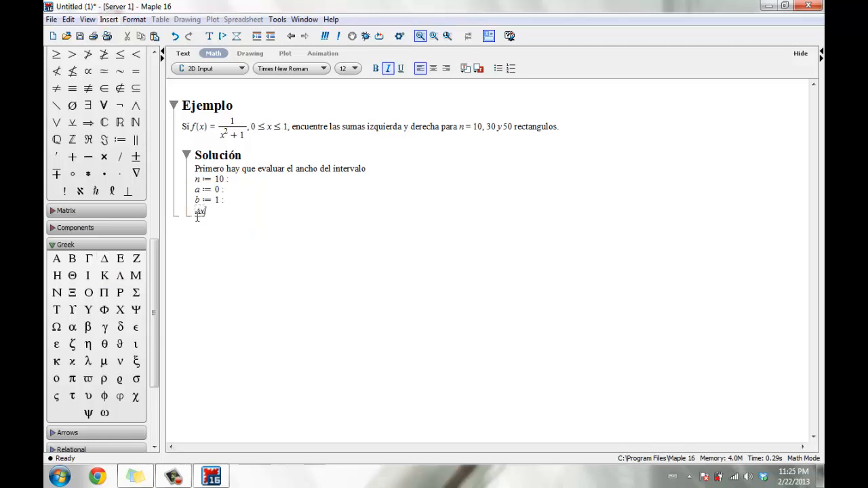
type(":=")
type("b-a")
type("/")
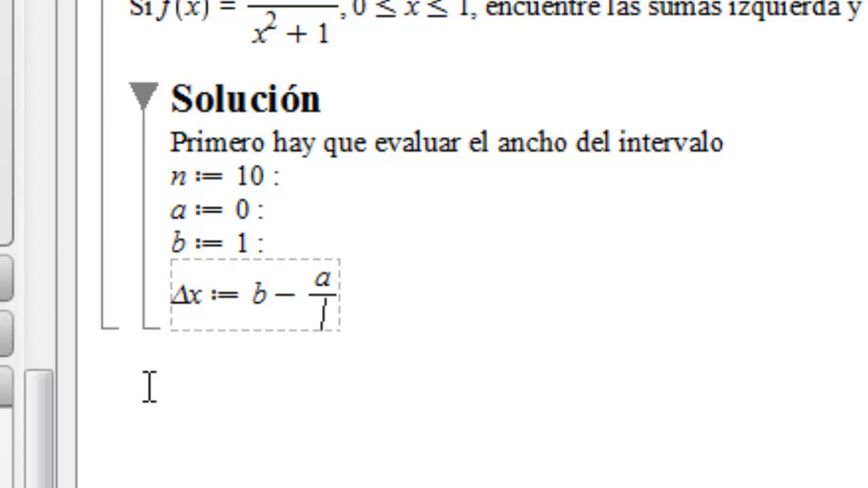
key("BackSpace")
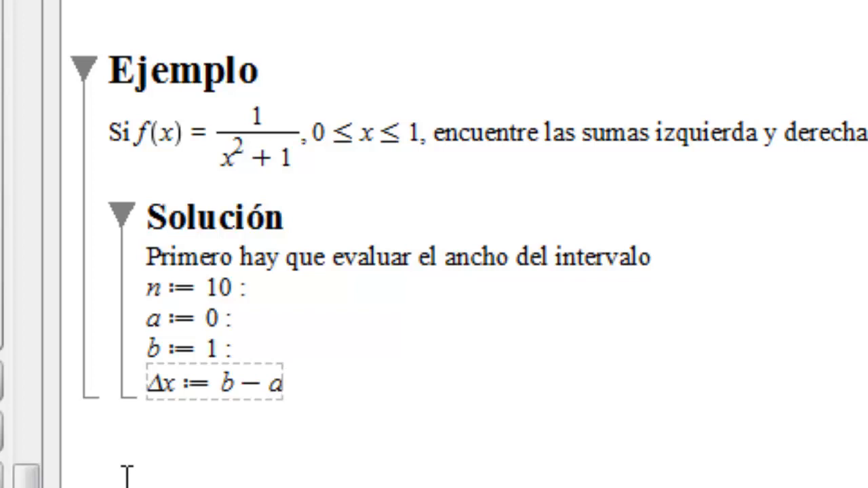
key("shift+Left")
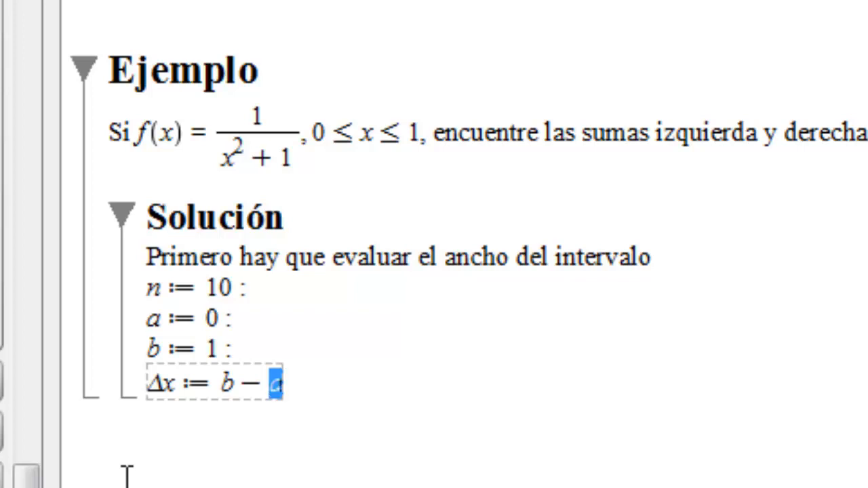
key("shift+Left")
key("shift+Left")
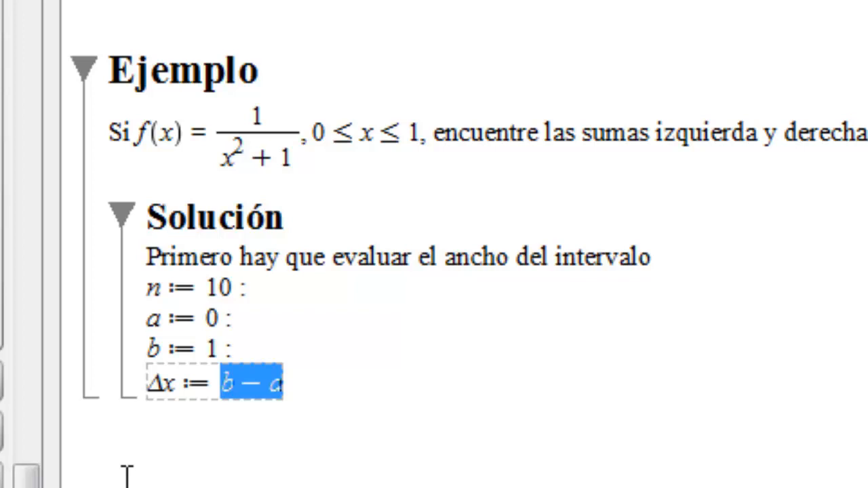
type("/n")
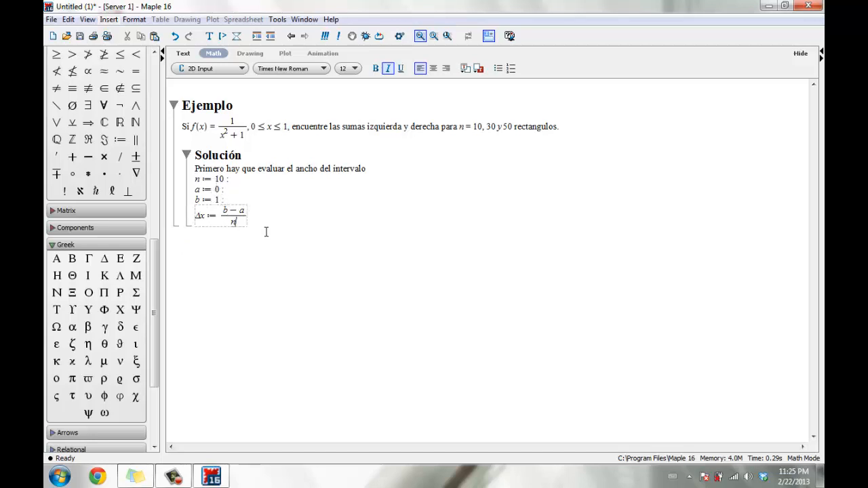
key("Return")
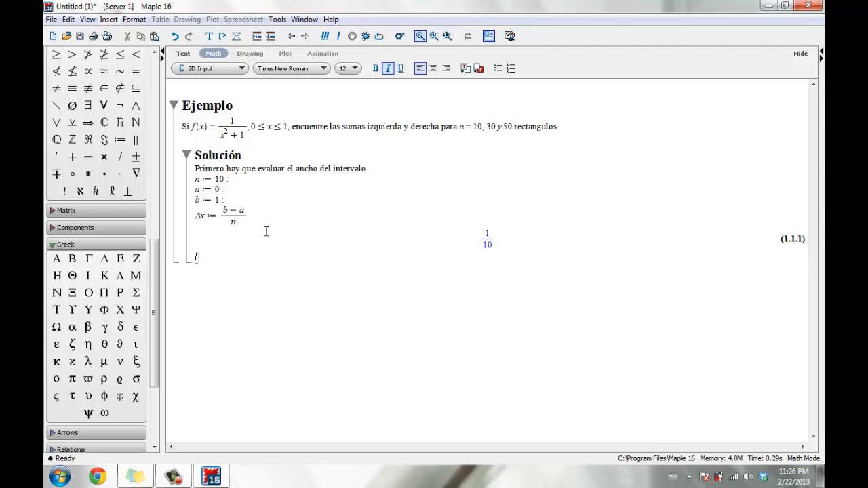
Step: Define the subscripted point x_i := i·Δx on the new line, ending with a colon, and execute it
type("x")
key("shift+minus")
type("i")
key("Right")
type(":=")
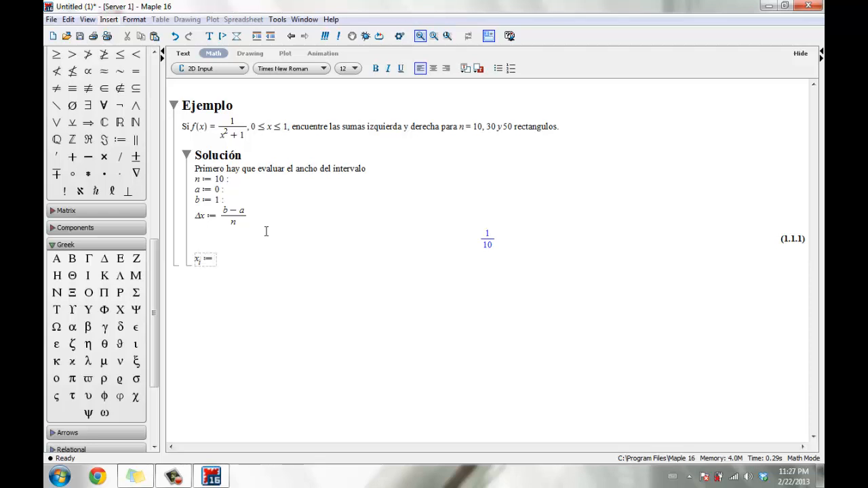
type("i")
type("*")
left_click(104, 261)
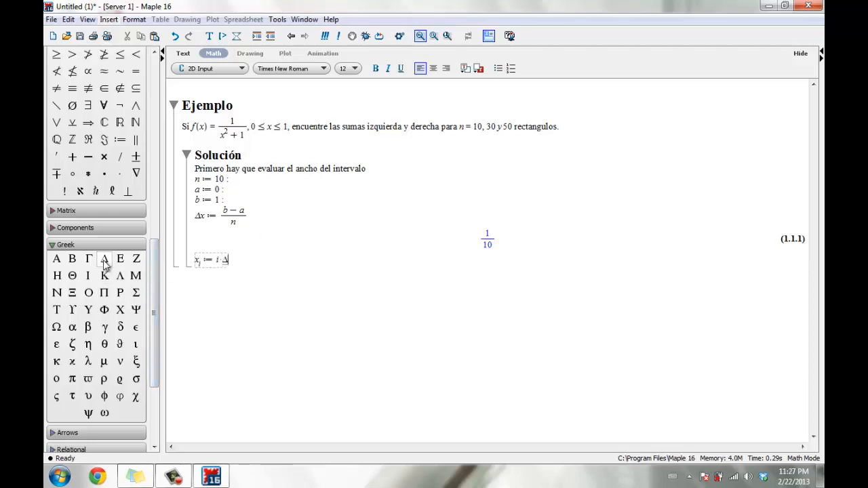
type("x")
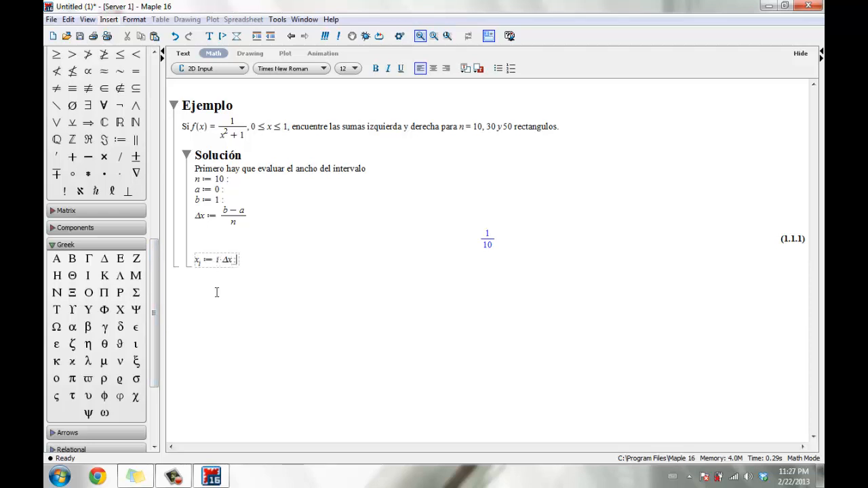
type(":")
key("Return")
Step: Define the function f := x → 1/(x^2+1), execute it, and evaluate f(x) on the following line
type(":=")
type("x")
type("->")
type("1/")
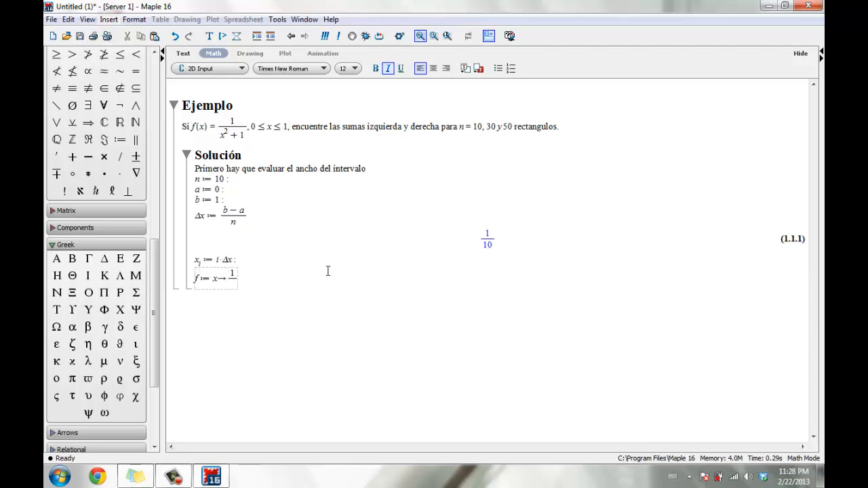
type("x^2")
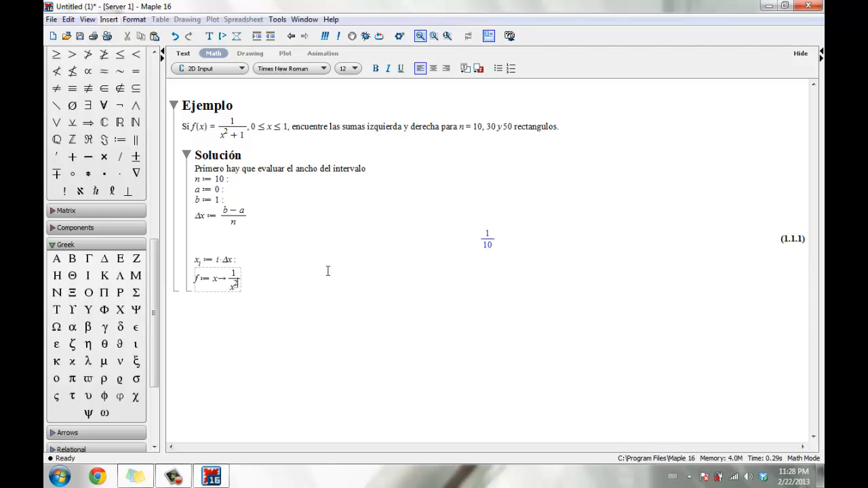
key("Right")
type("+1")
key("Return")
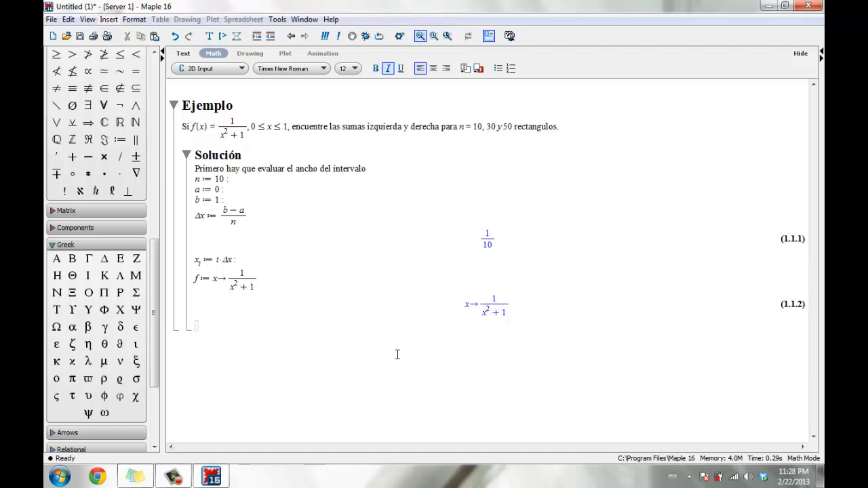
type("f()")
key("Return")
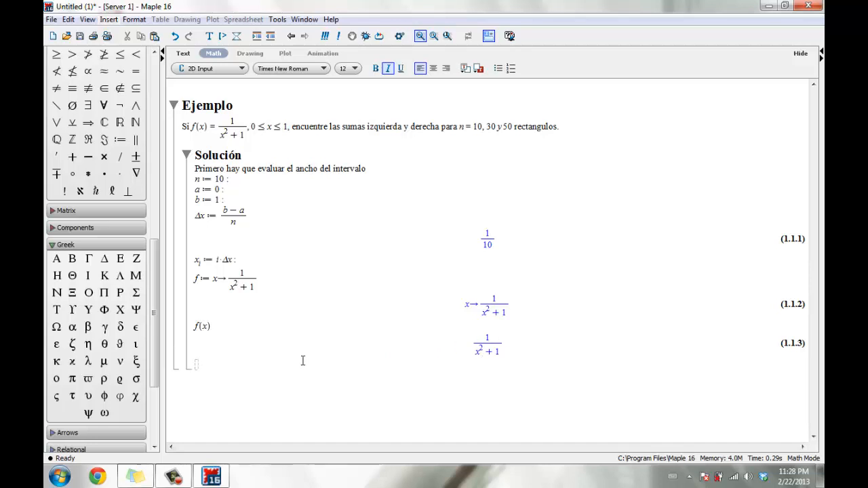
type("C")
key("BackSpace")
type("Se calcu")
key("BackSpace")
key("BackSpace")
key("BackSpace")
key("BackSpace")
key("BackSpace")
key("BackSpace")
key("BackSpace")
key("BackSpace")
Step: Write the plain text line "Se calcula el area con puntos a la derecha" below the f(x) result
key("F5")
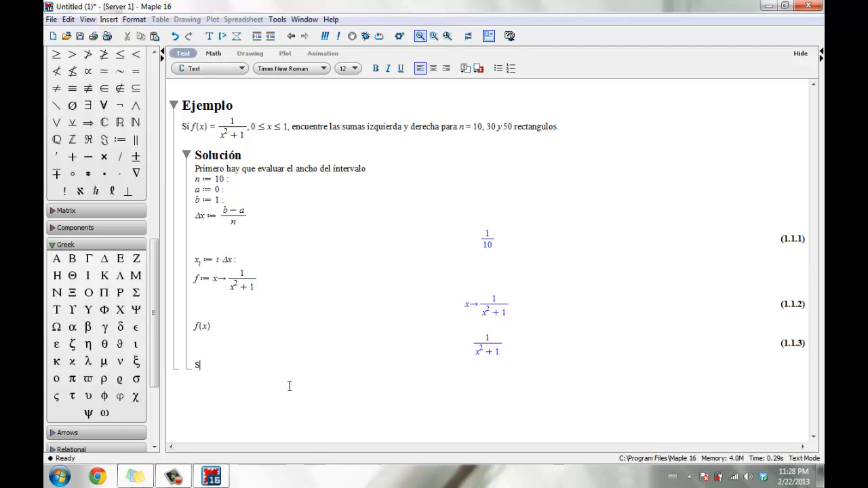
type("Se calcula el area co")
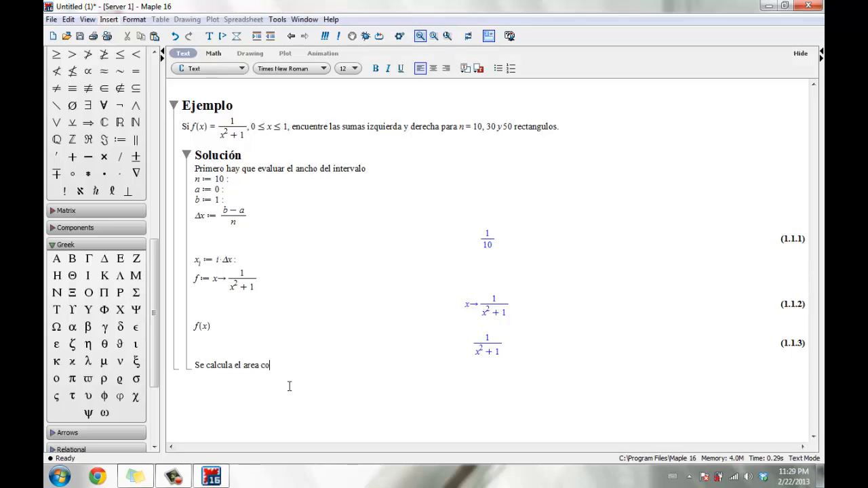
type("n puntos a la derecha")
key("Return")
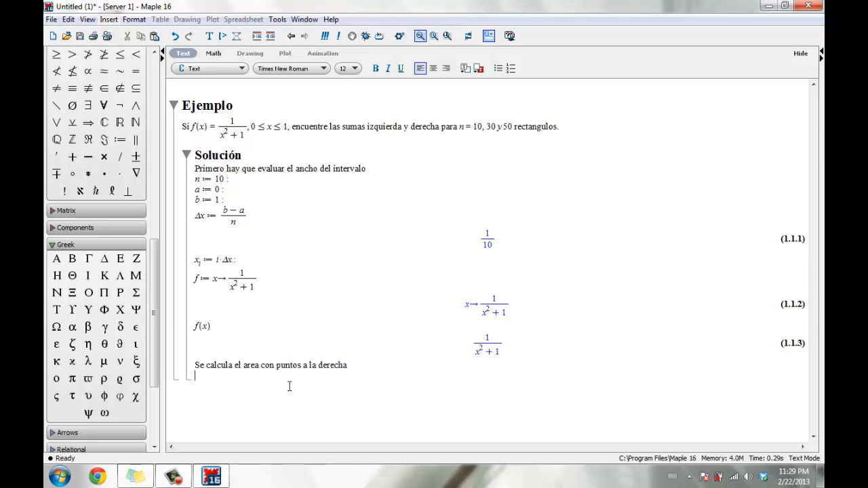
Step: Enter R := followed by a summation of f(x_i) from i = 1 to n in math notation on the new line
key("F5")
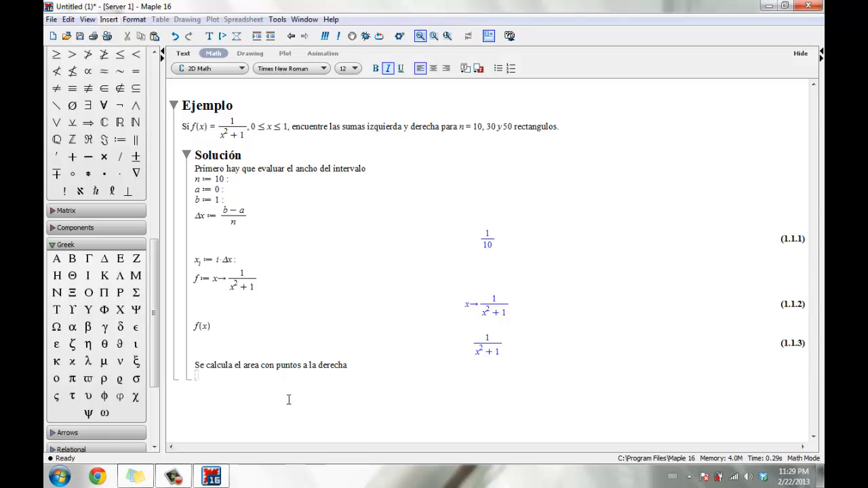
type("R")
type(":=")
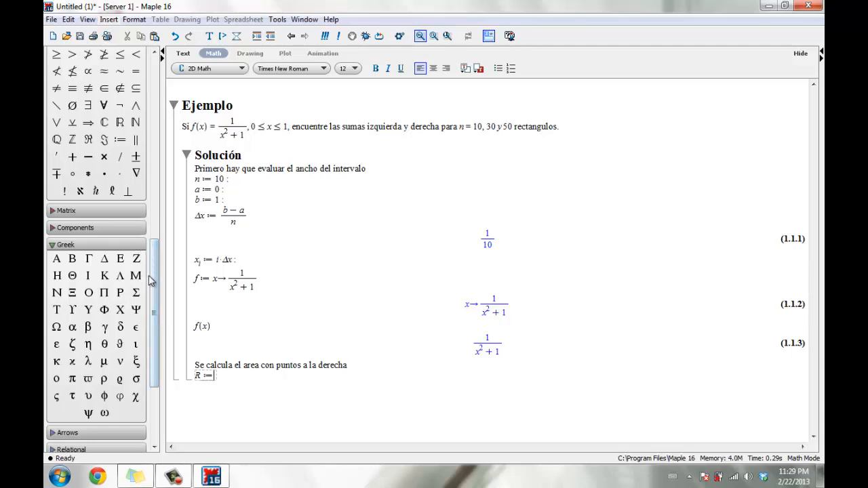
left_click_drag(156, 309, 158, 106)
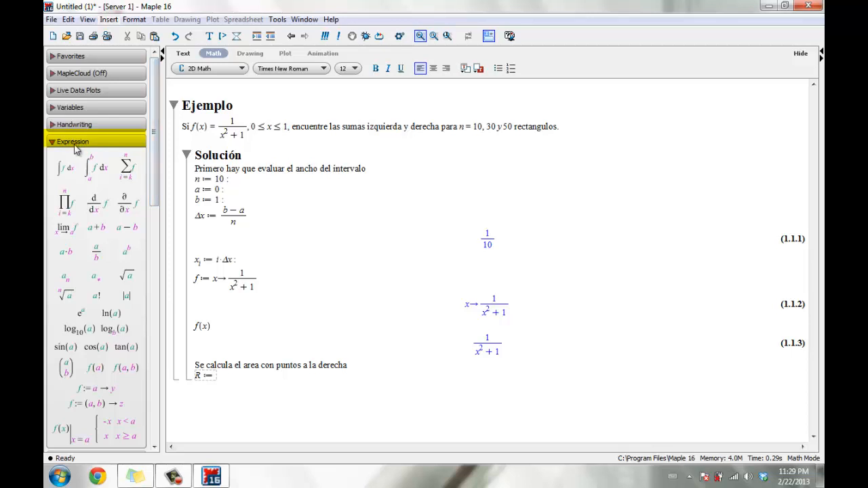
left_click(134, 180)
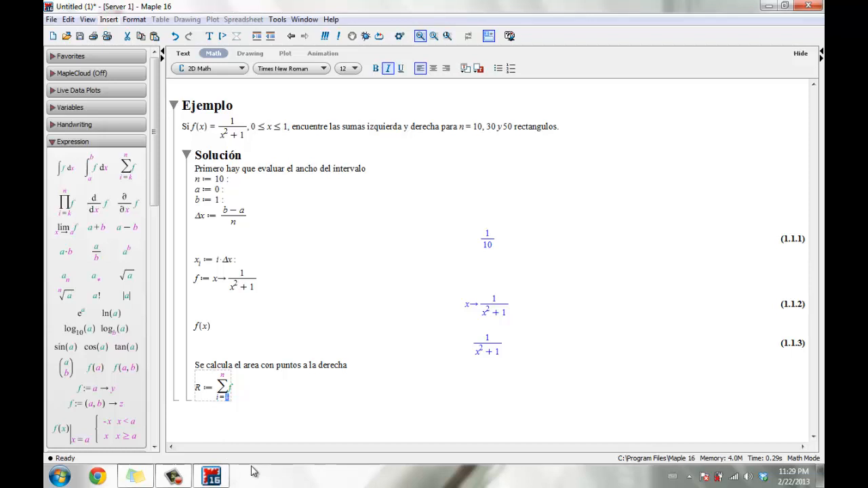
key("Tab")
type("n")
key("Tab")
type("(x")
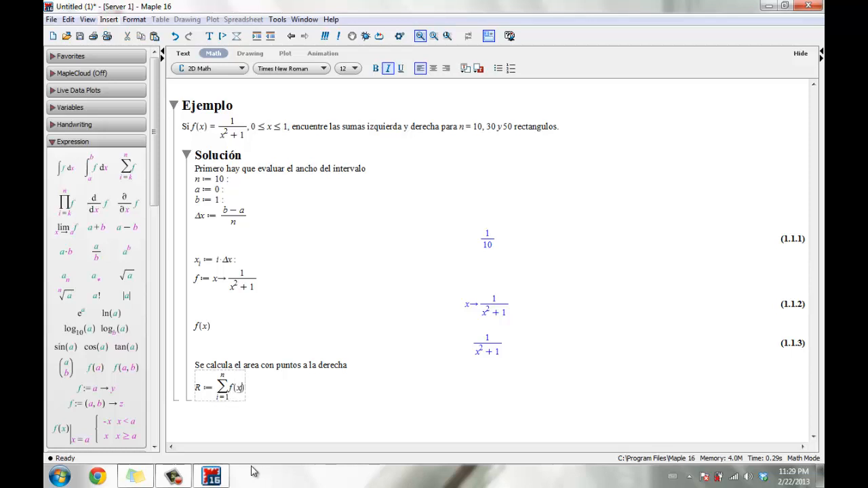
type("_i")
key("Right")
key("Right")
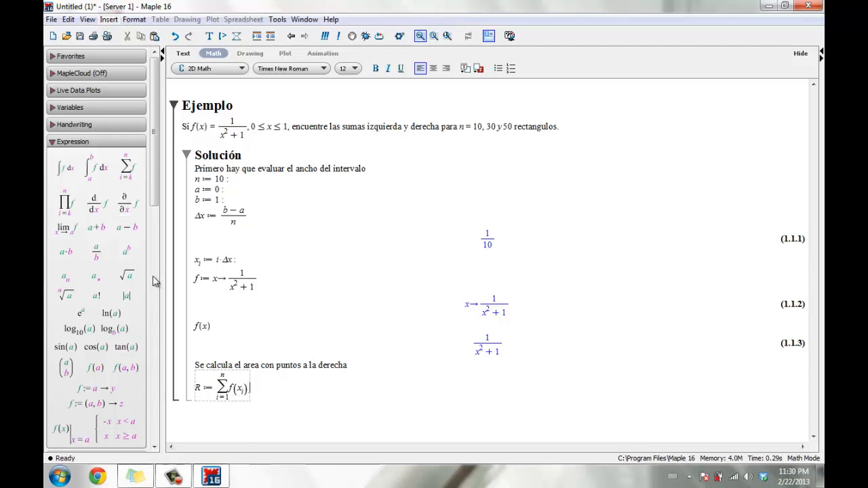
Step: Multiply the summed term f(x_i) in R by Δx and execute the right-hand sum
left_click_drag(156, 204, 156, 355)
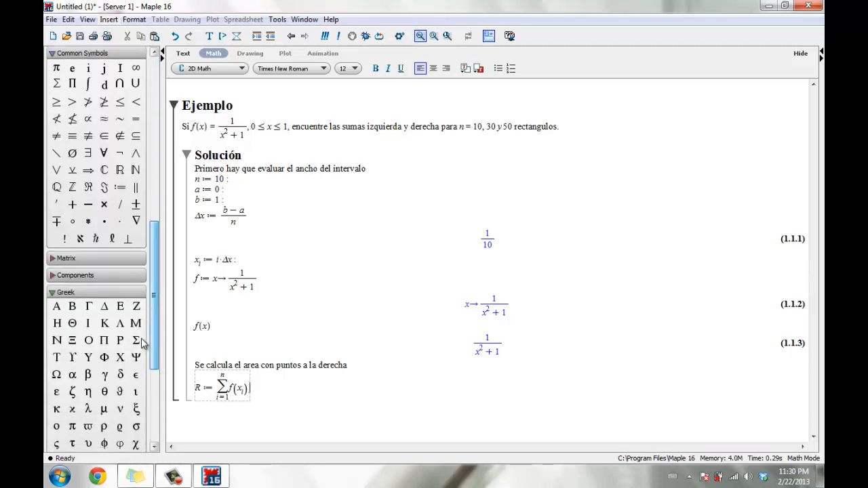
left_click(105, 307)
type("x")
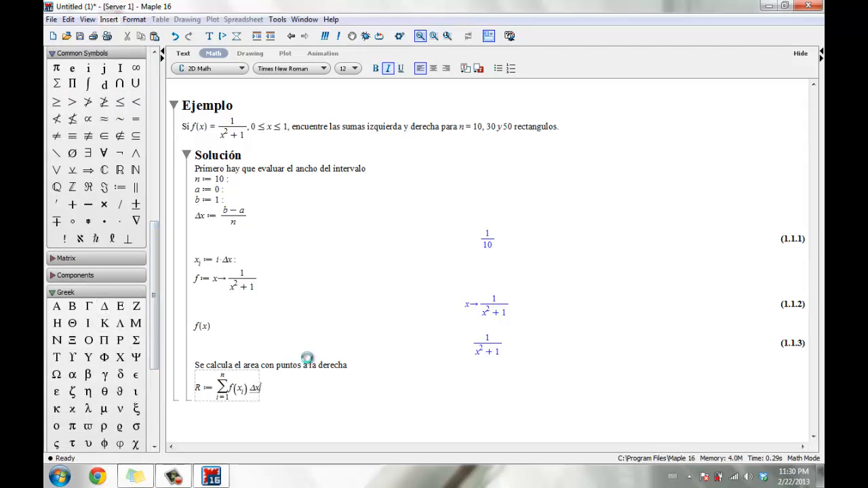
key("Return")
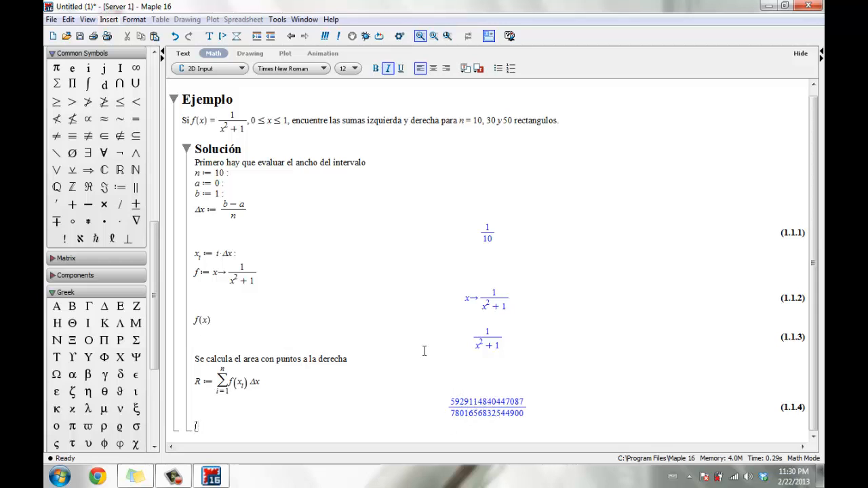
Step: Approximate the fractional result of R to 5 digits
right_click(465, 402)
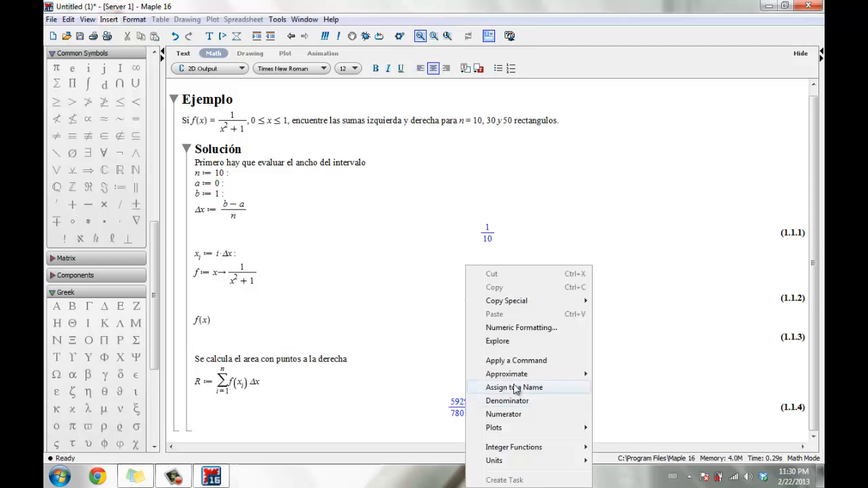
mouse_move(526, 378)
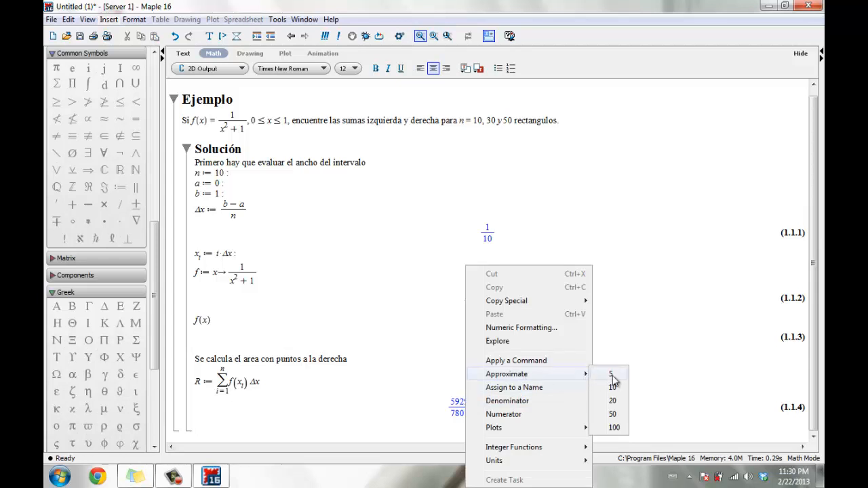
left_click(611, 375)
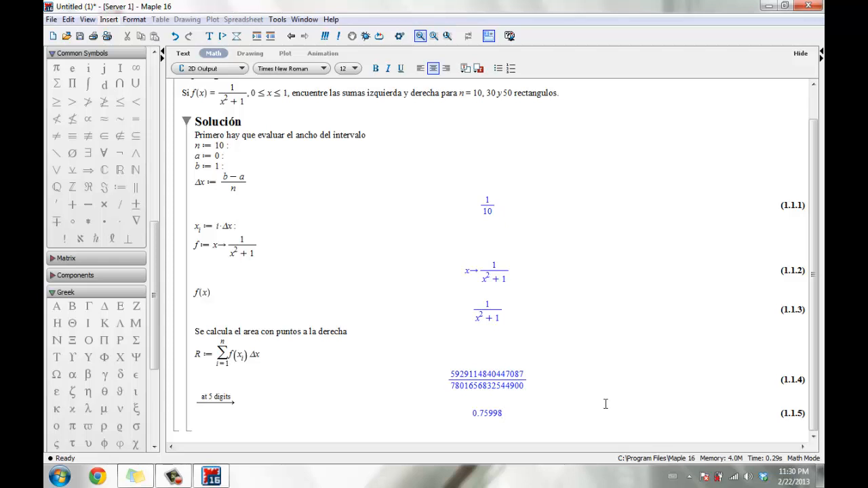
Step: Write the plain text line "Comparando con una integral definida, se tiene:" below the 5-digit approximation of R
left_click(541, 430)
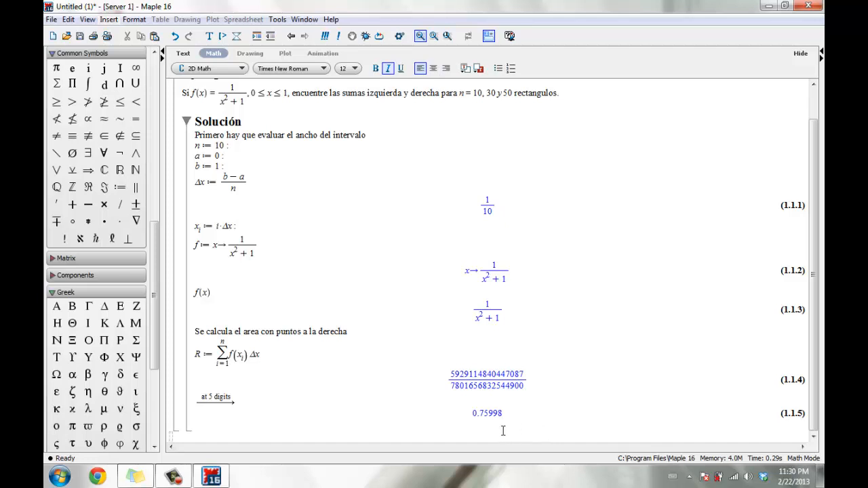
key("F5")
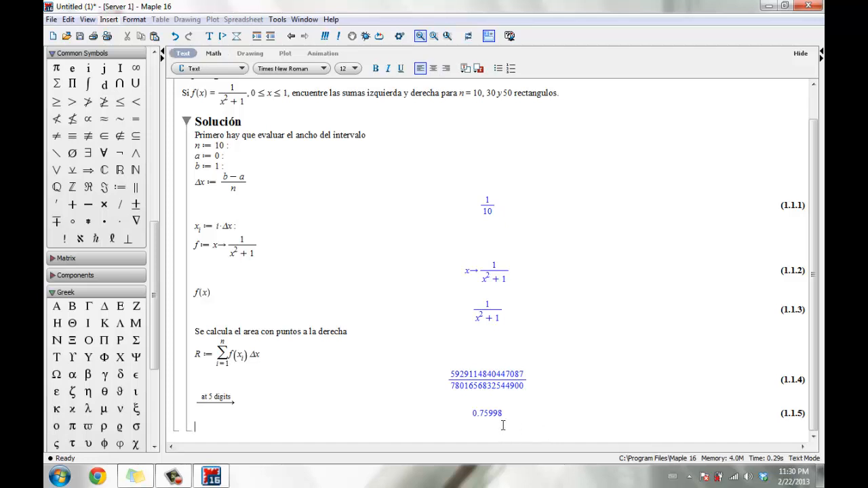
type("Comparando")
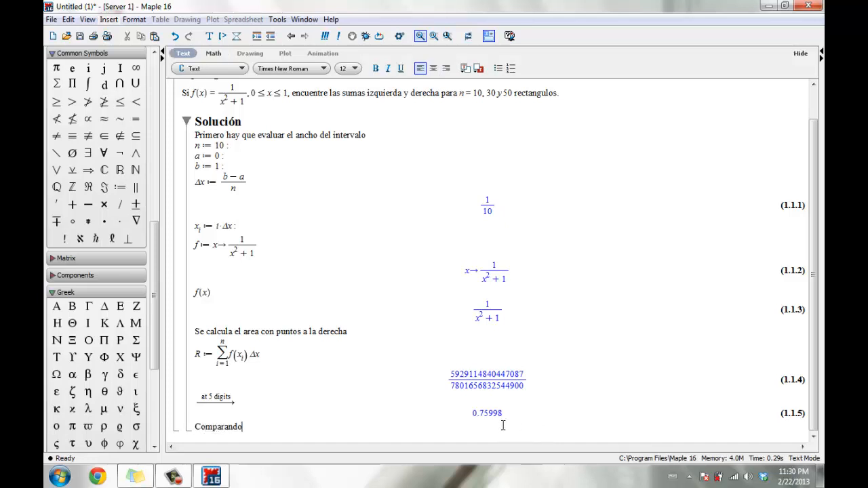
type(" con una integral definida")
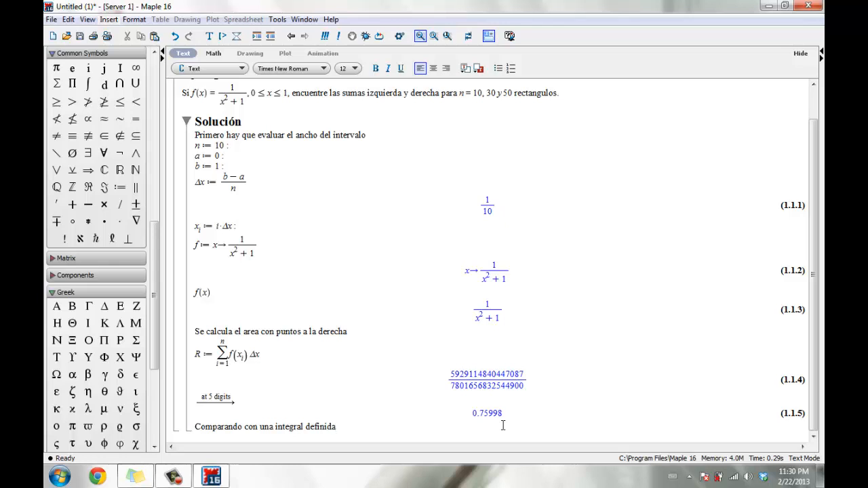
type(", se tiene:")
key("Return")
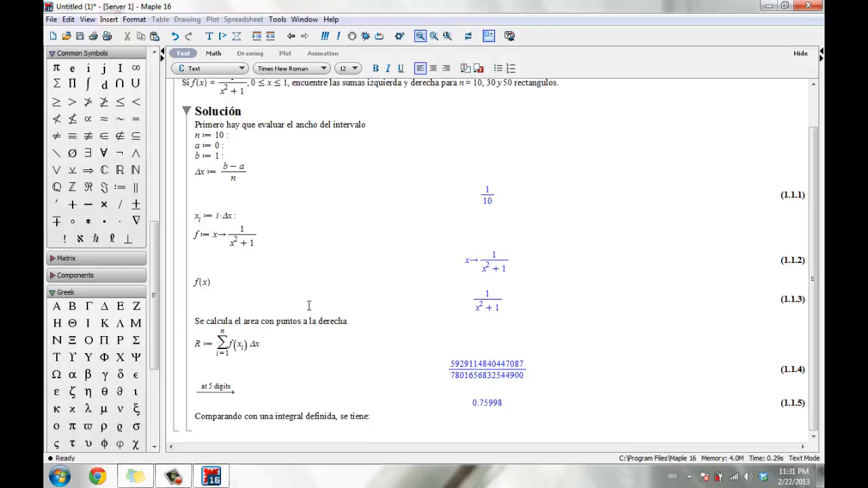
Step: Enter the definite integral of f(x) dx from 0 to 1 in math notation below the comparison text and evaluate it
key("F5")
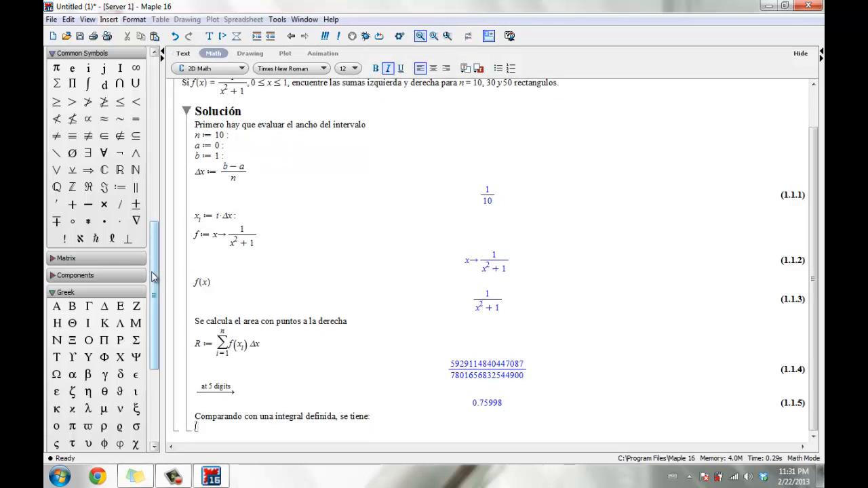
scroll(153, 277, "up", 10)
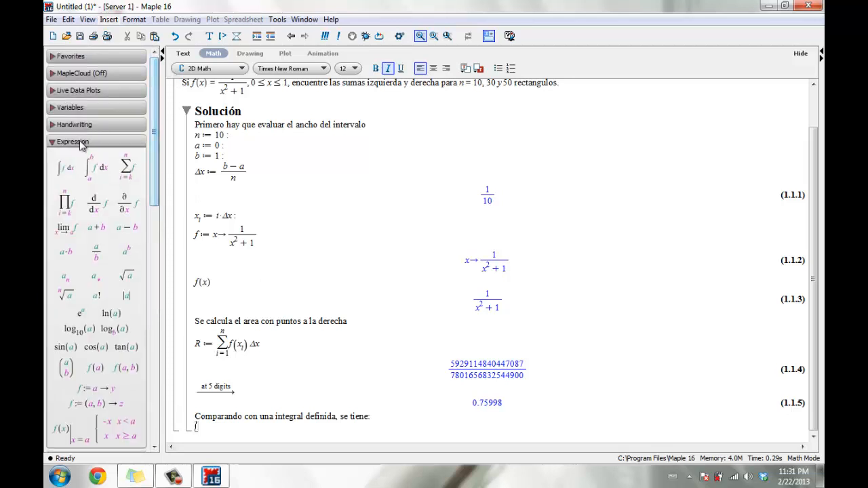
left_click(101, 178)
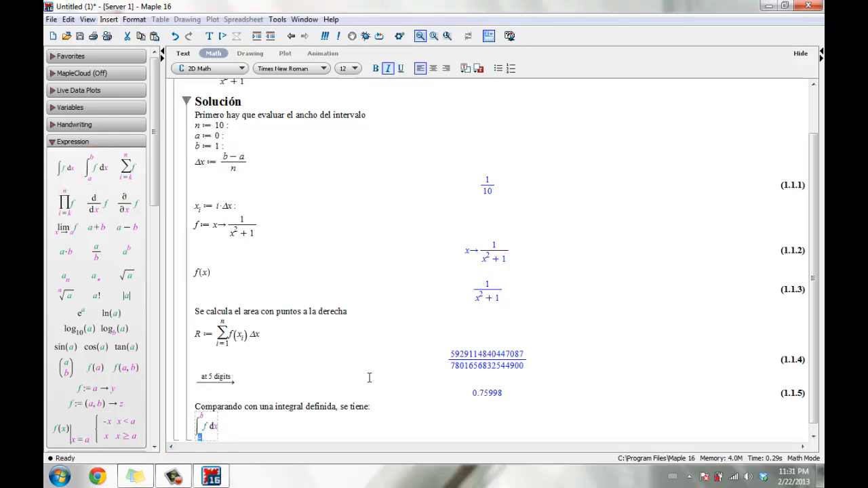
type("0")
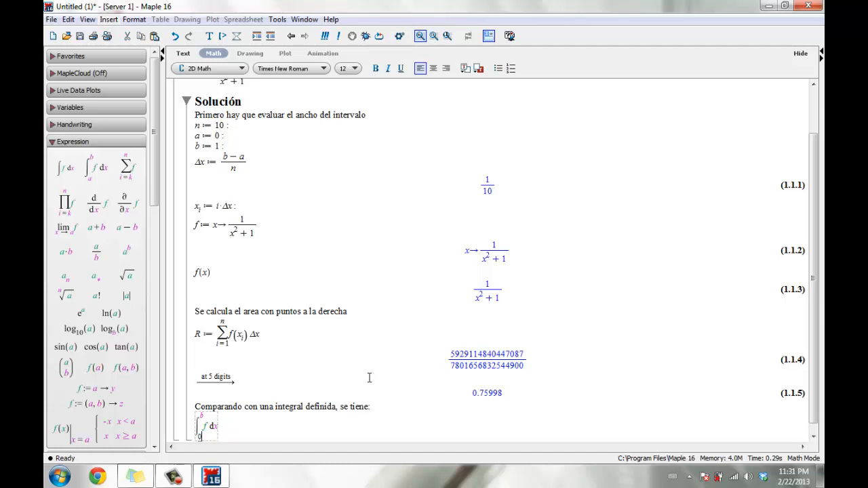
key("Tab")
type("1")
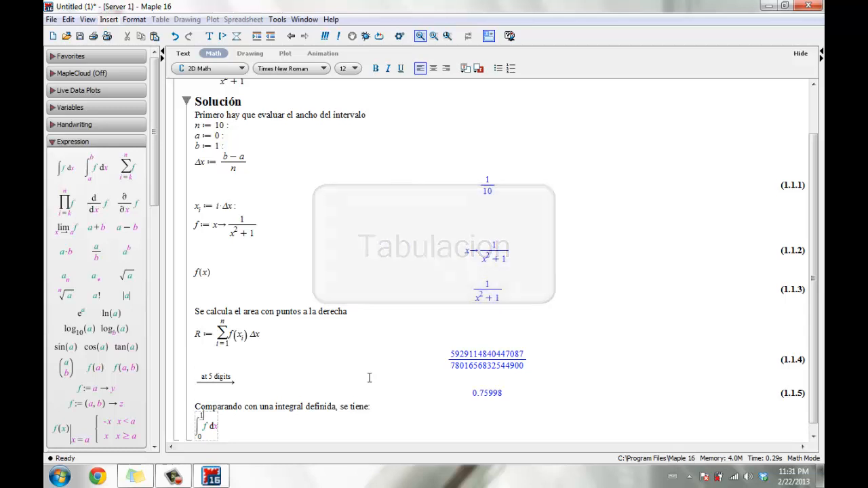
key("Tab")
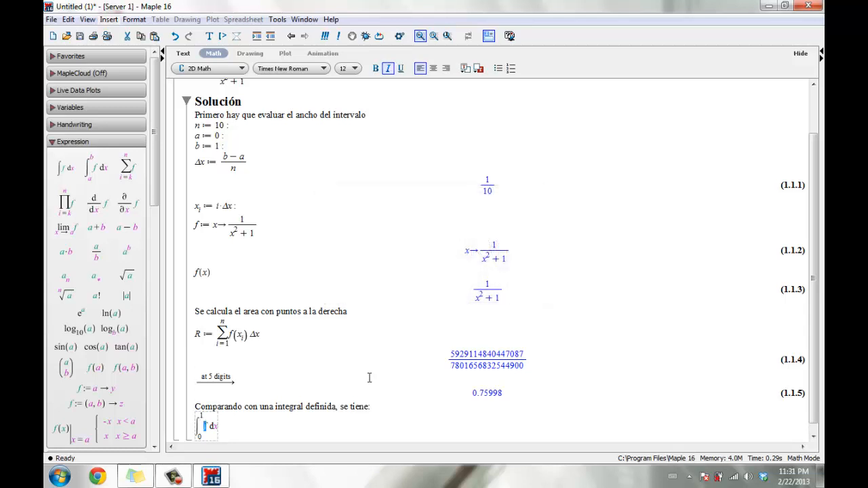
type("f(x")
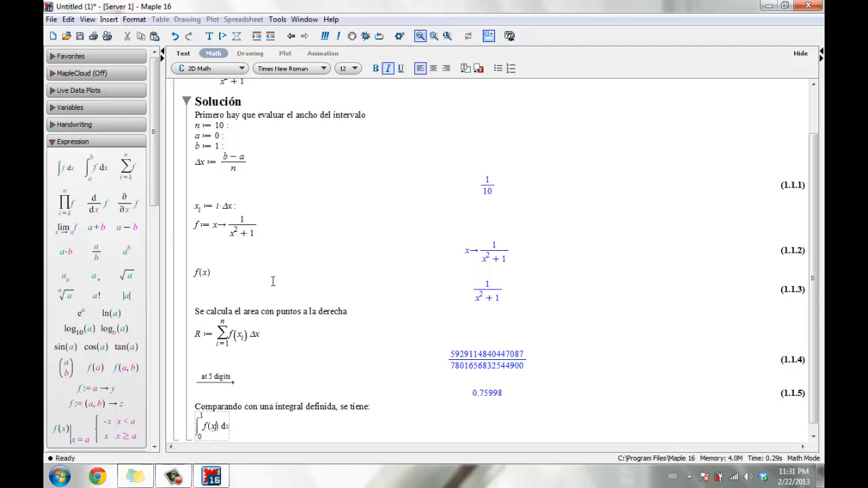
key("Tab")
type("x")
key("Return")
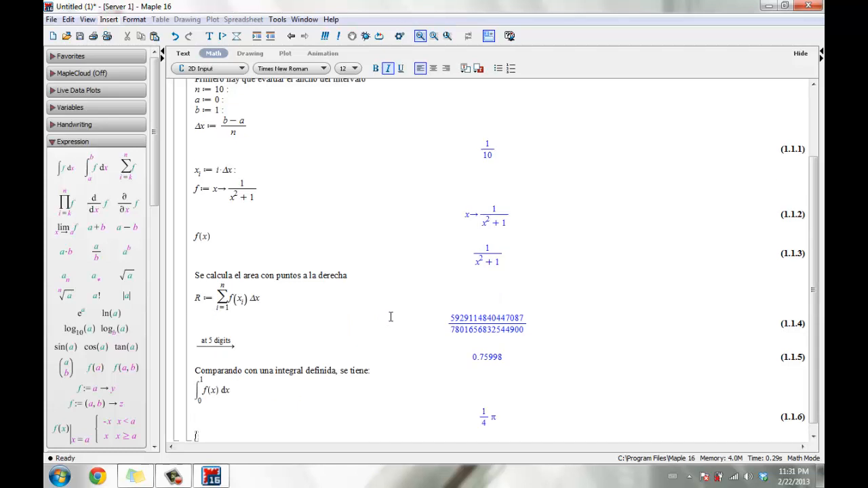
Step: Approximate the result of the definite integral to 5 digits
scroll(401, 321, "down", 1)
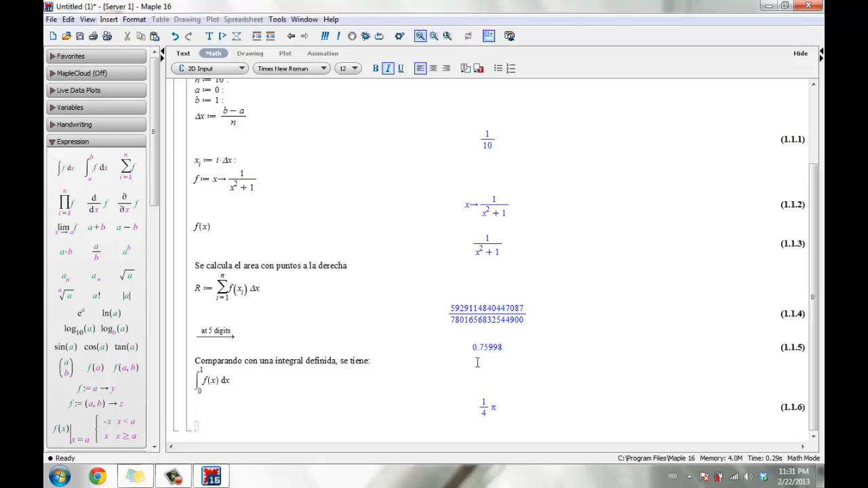
right_click(484, 407)
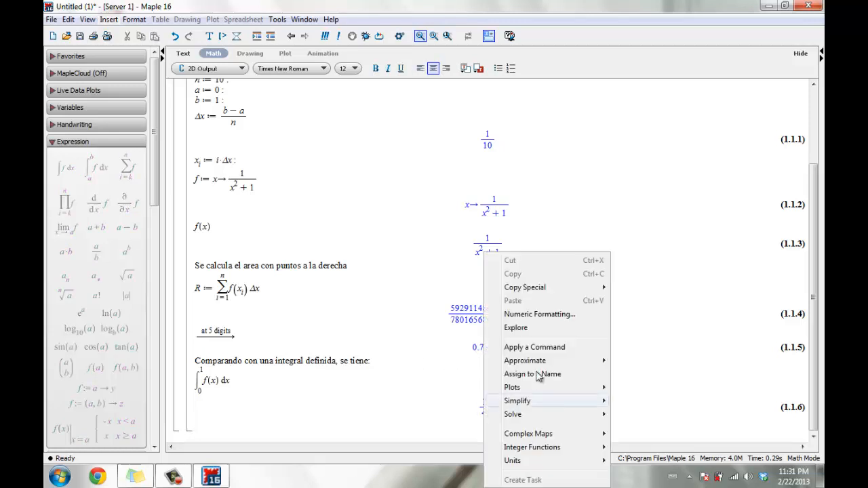
mouse_move(563, 361)
left_click(629, 363)
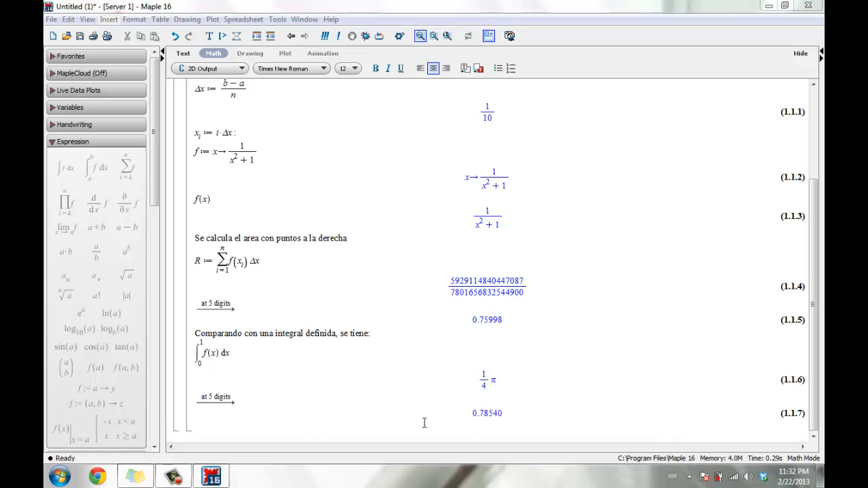
Step: Write the plain text line "Graficamente se tiene" below the integral's decimal approximation
left_click(366, 425)
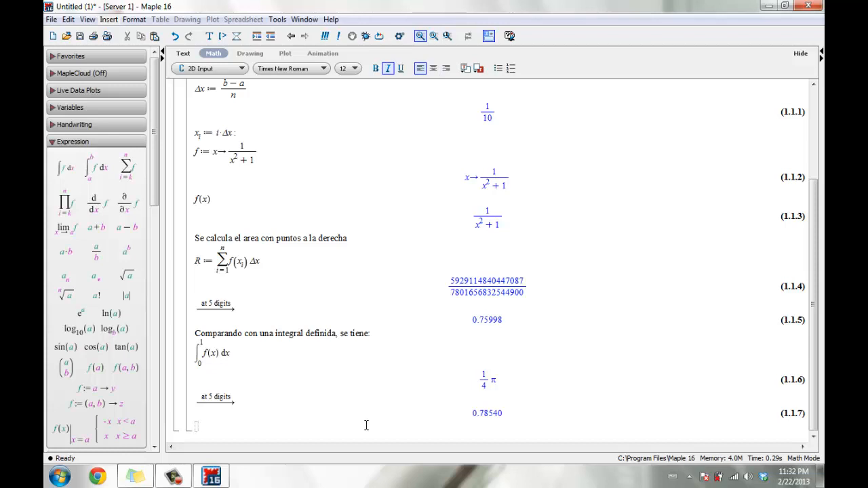
key("F5")
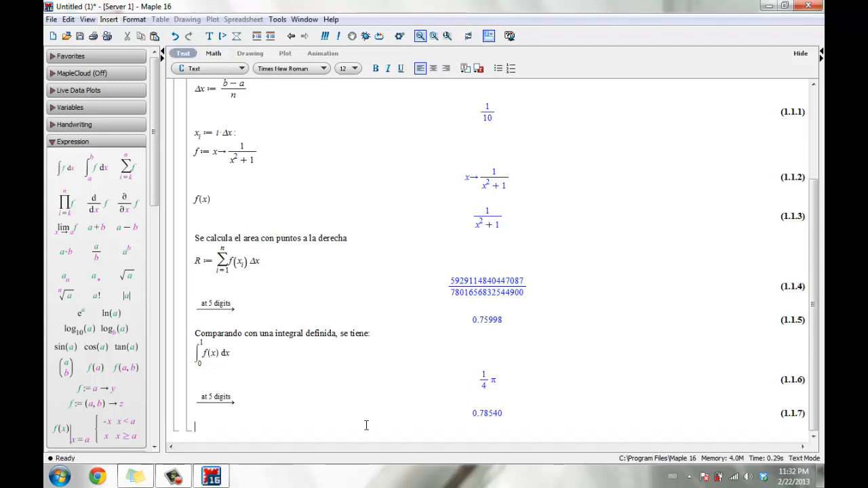
type("Grafica")
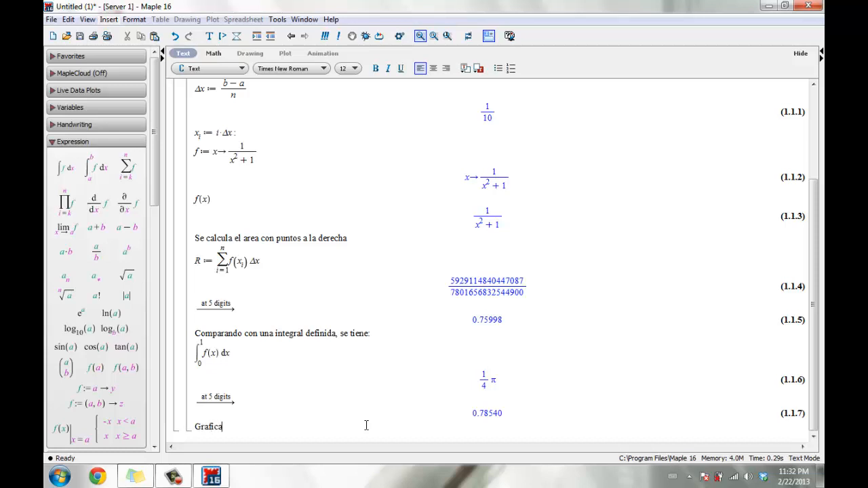
type("mente se tiene")
key("Return")
Step: Load the Student Calculus 1 package on the line below "Graficamente se tiene"
key("F5")
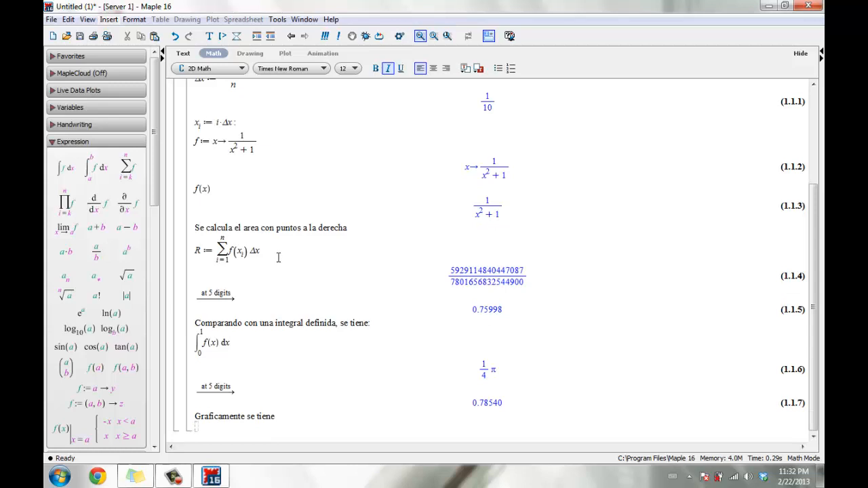
left_click(277, 21)
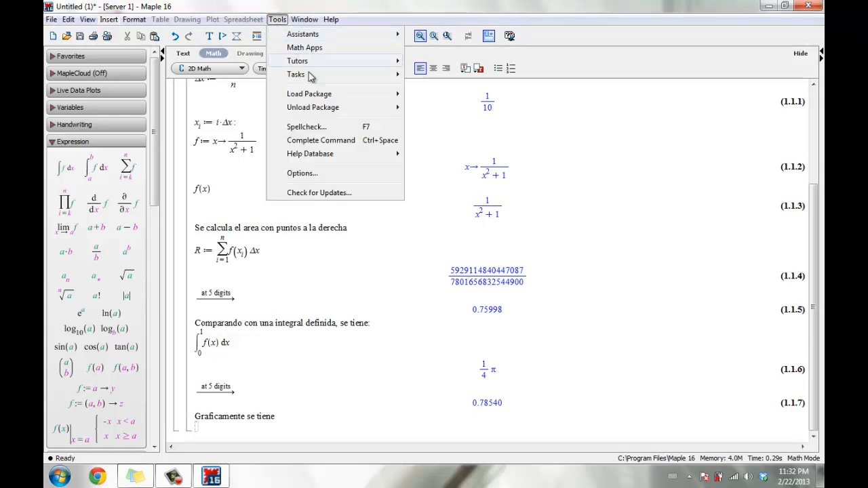
mouse_move(323, 99)
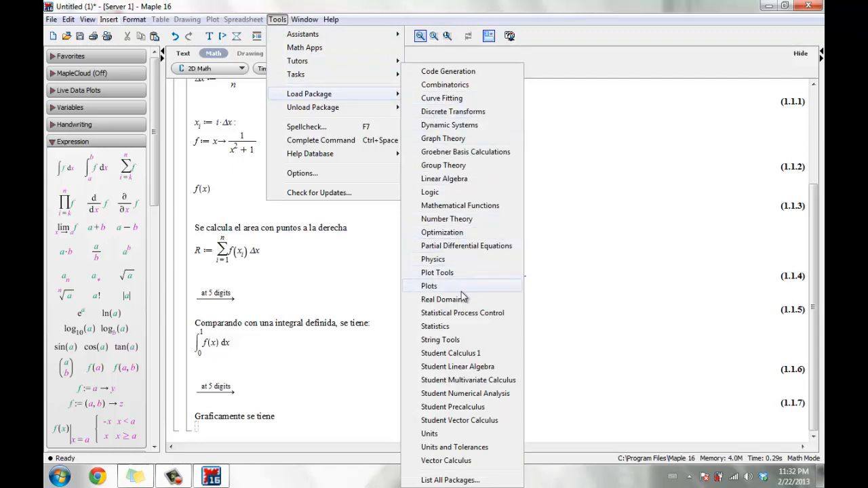
left_click(453, 356)
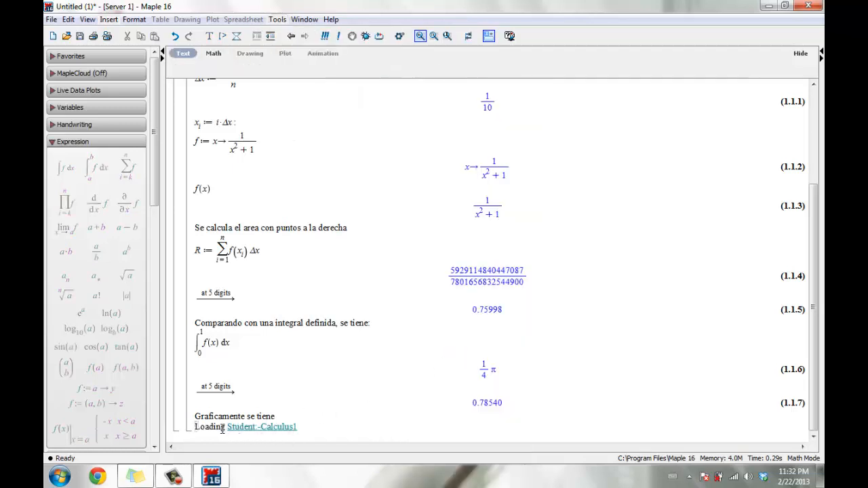
Step: Begin a RiemannSum command in math notation below the package line, with the arguments f(x) and x = 0 ..1
left_click(324, 432)
key("Return")
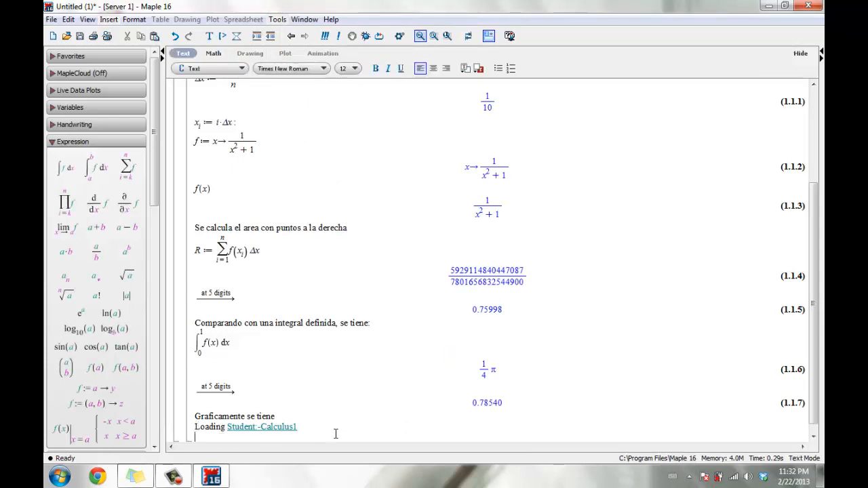
scroll(331, 355, "down", 1)
key("F5")
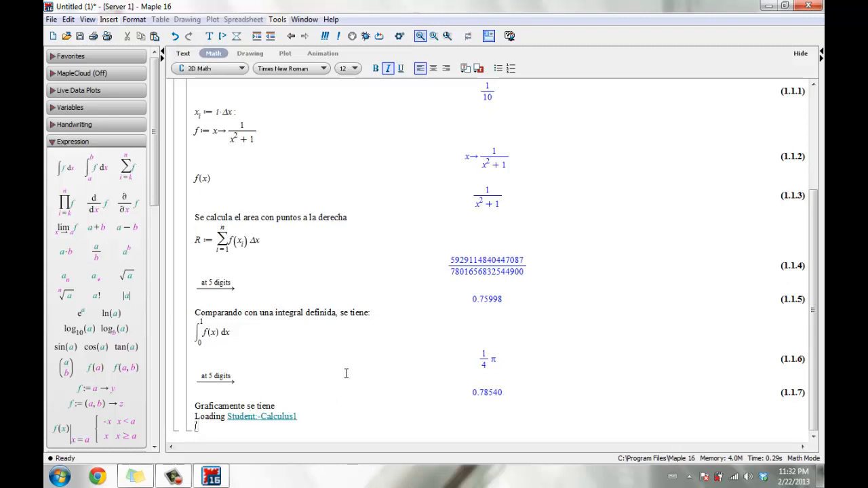
type("Riema")
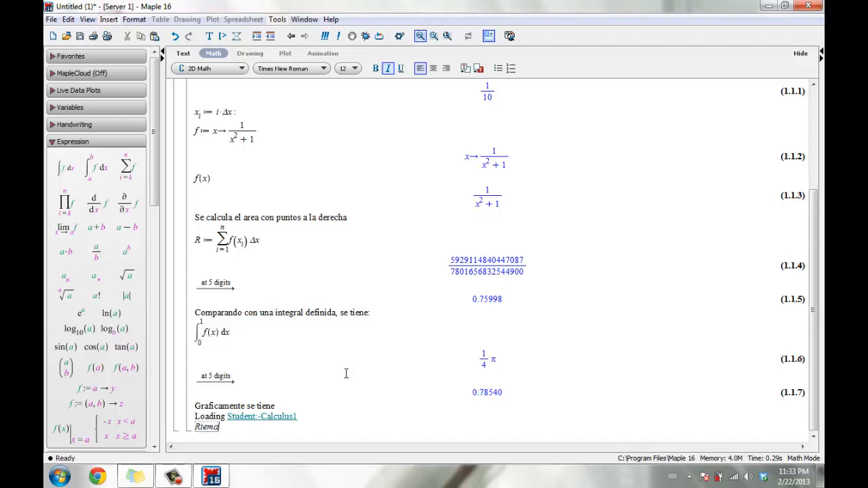
type("nnSum")
type("(")
type("f(x)")
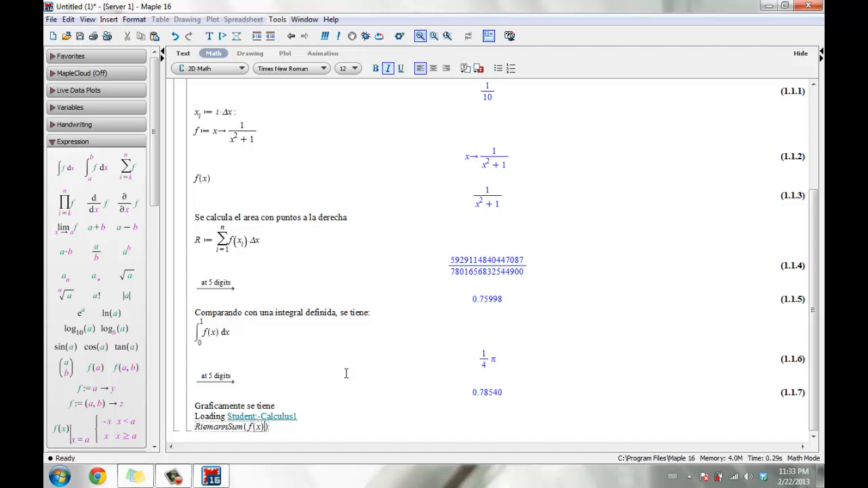
type(",")
type("x = 0 ..1")
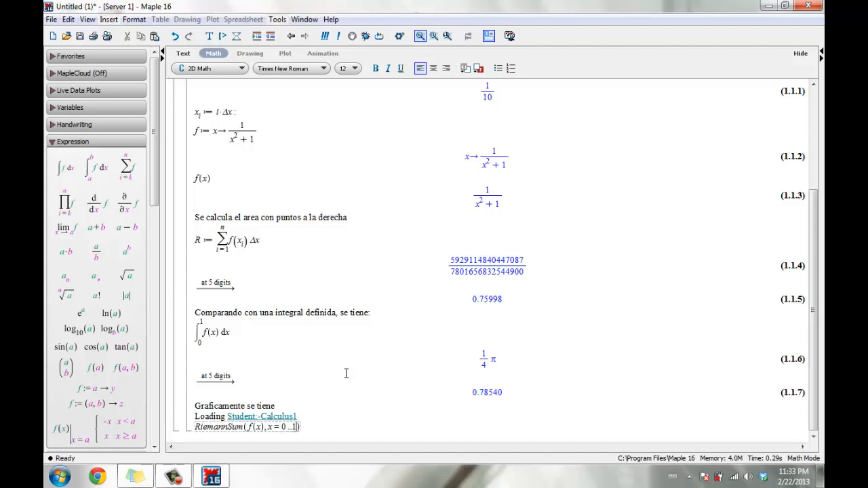
Step: Add the arguments method = right and output = plot to the RiemannSum command
type(",")
type("method ")
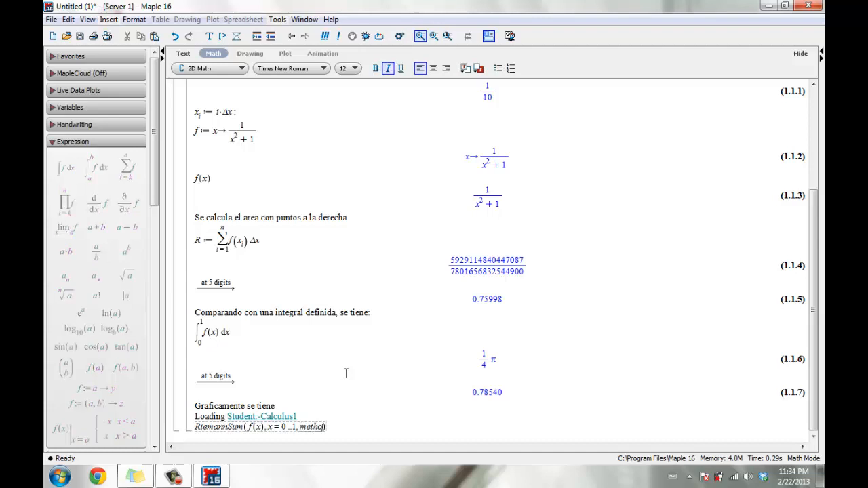
type("= ")
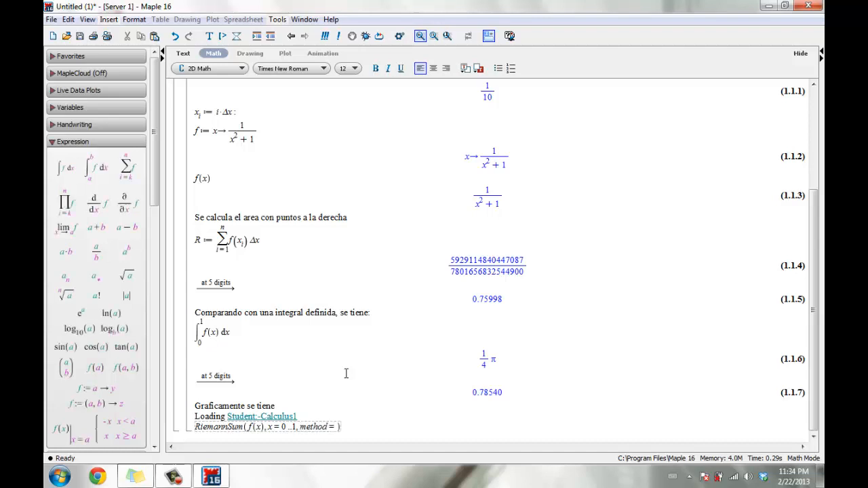
type("right, output ")
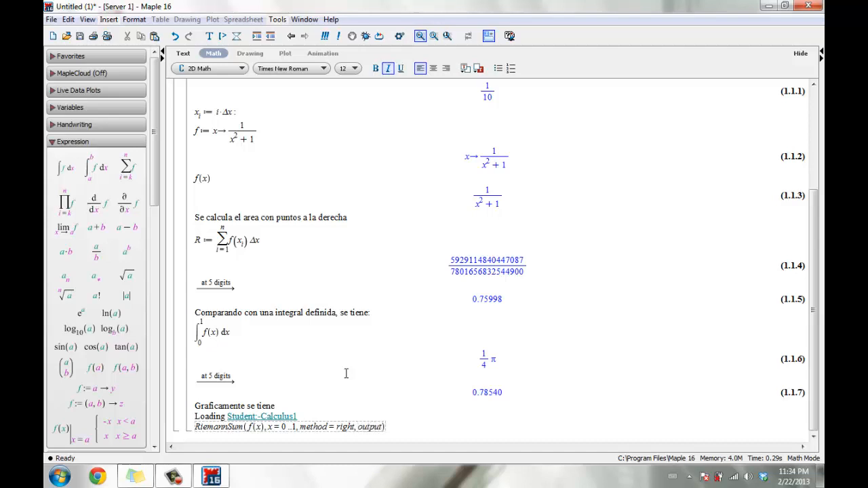
type("= plot, ")
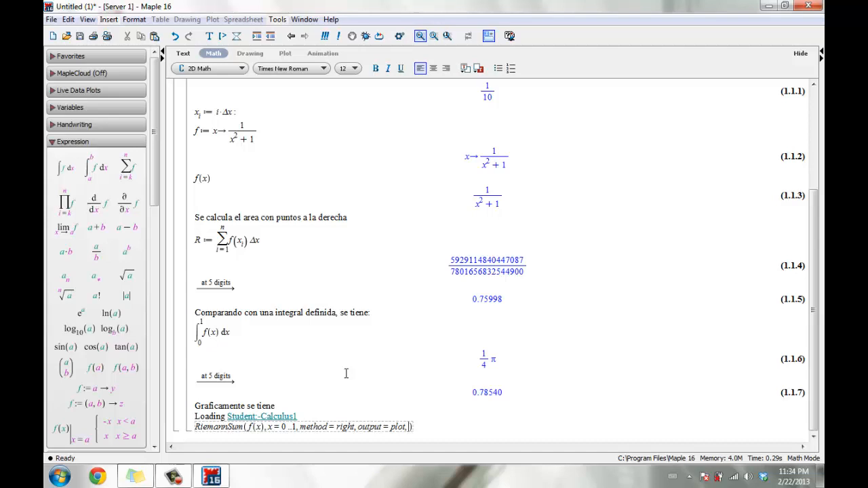
Step: Add the argument boxoptions = [filled = [color = blue, transparency = .5]] to the RiemannSum command
type("boxoptions ")
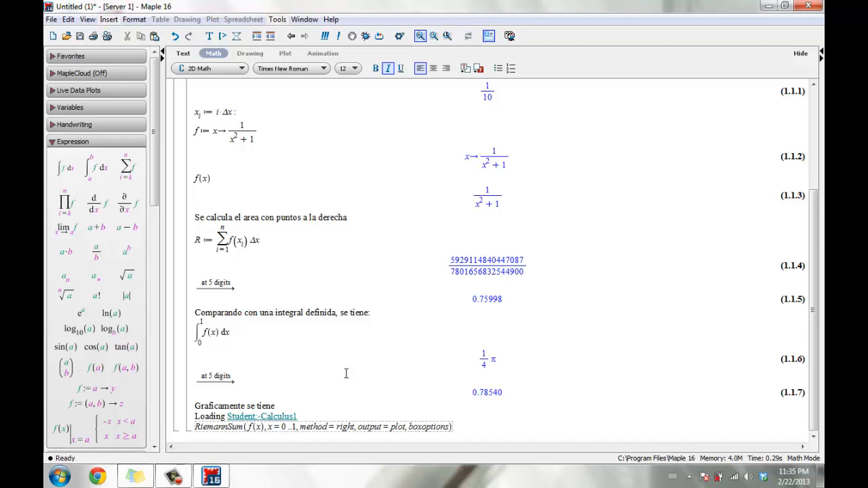
type("= [filled = ")
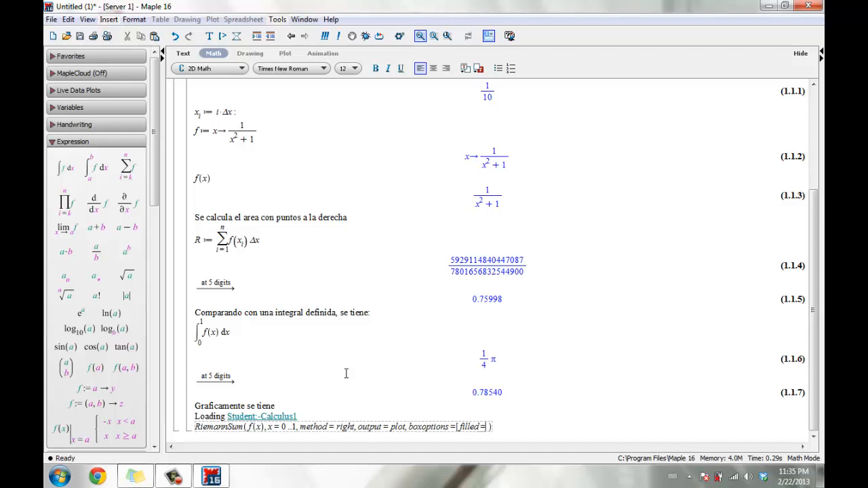
type("[color = blue")
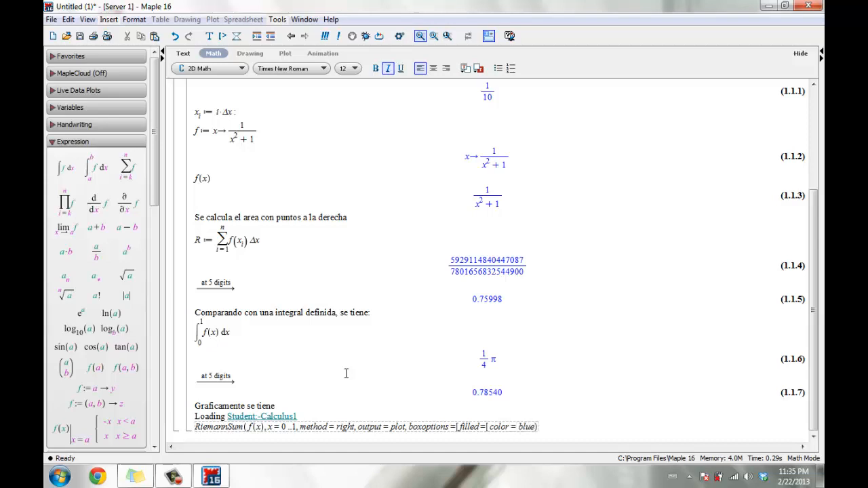
type(", transparency ")
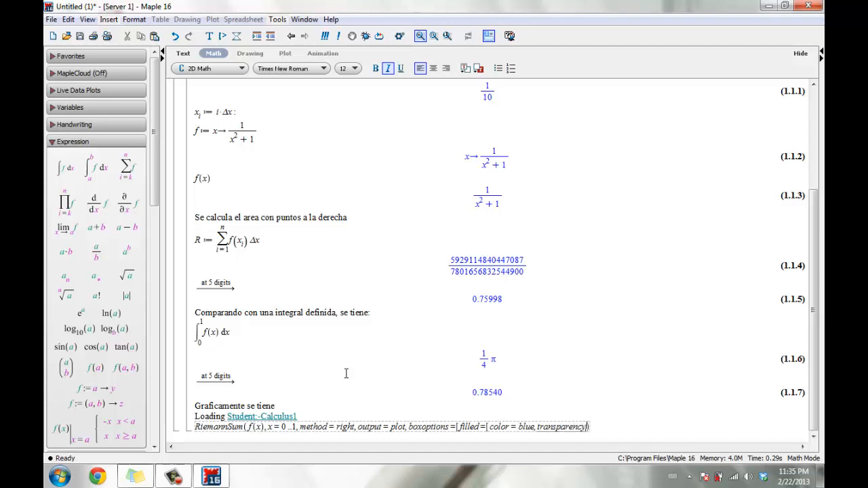
type("= .5")
type("]]")
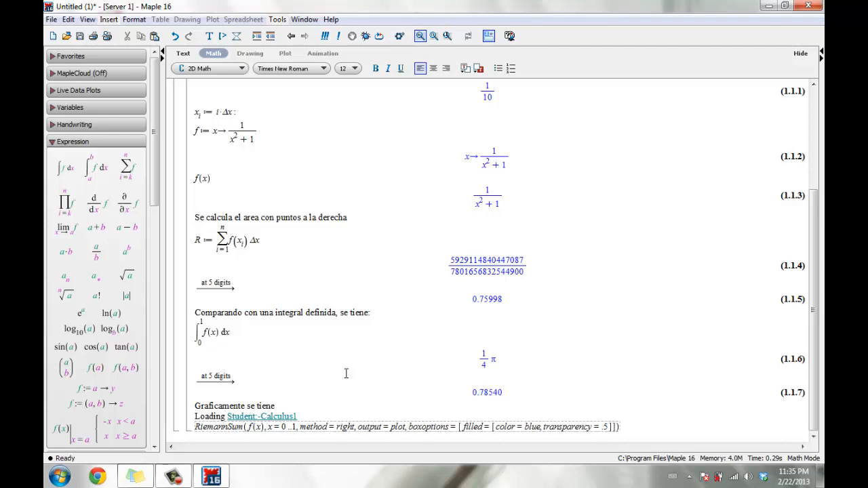
Step: Evaluate the RiemannSum command to plot the right-sum rectangles, and examine the plot and its caption
key("Return")
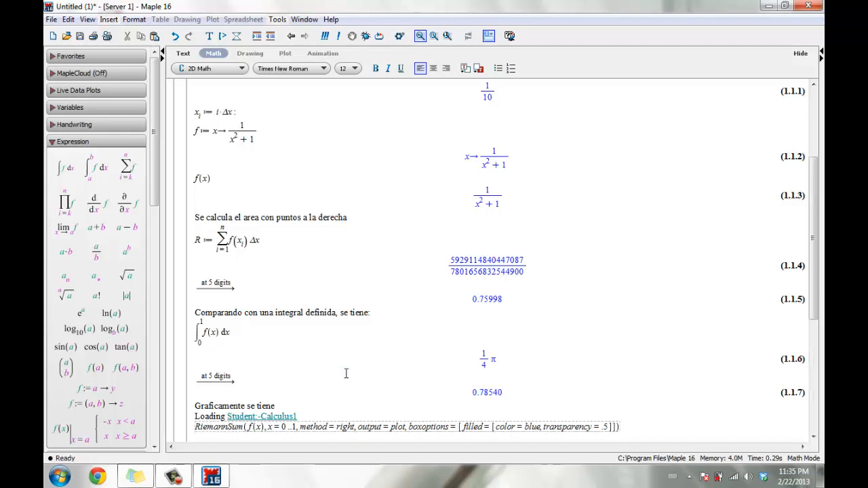
scroll(365, 384, "down", 1)
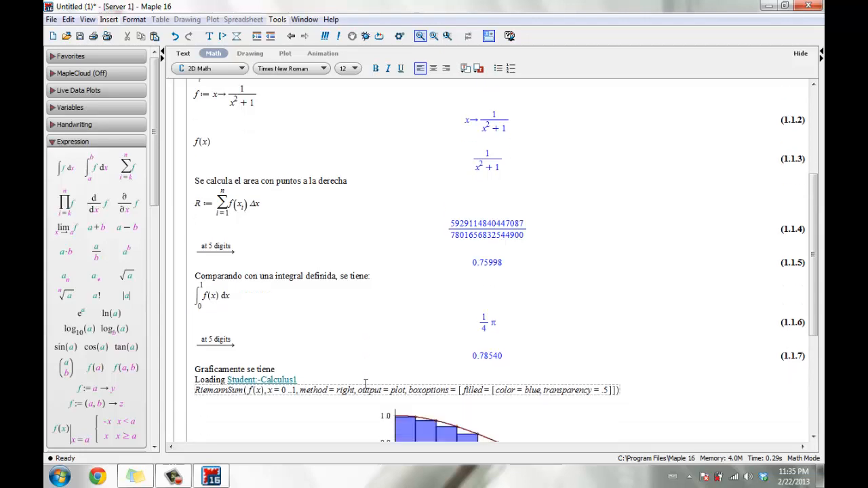
scroll(365, 383, "down", 4)
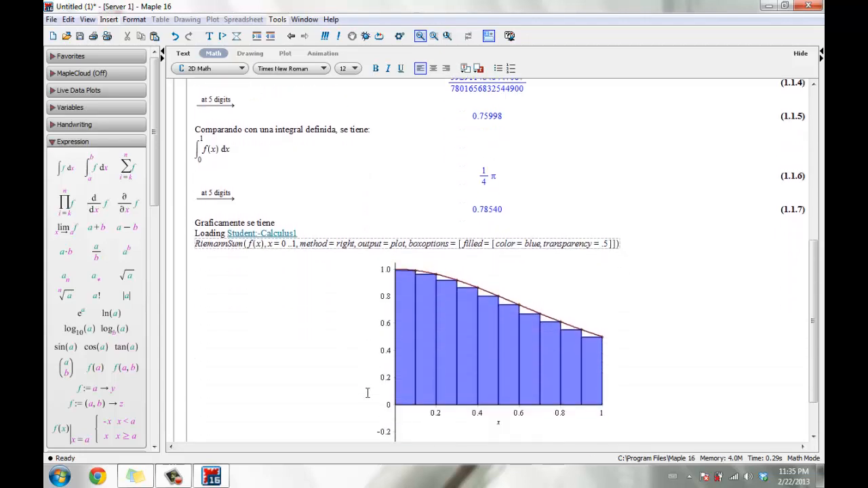
scroll(363, 382, "down", 2)
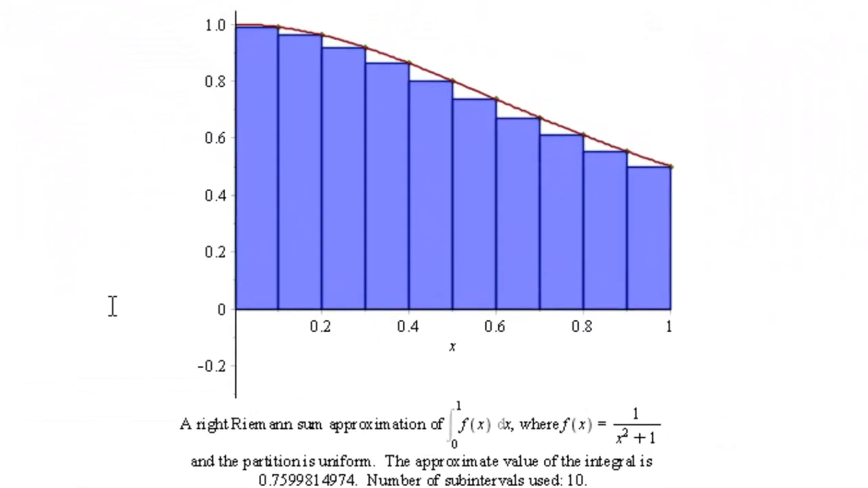